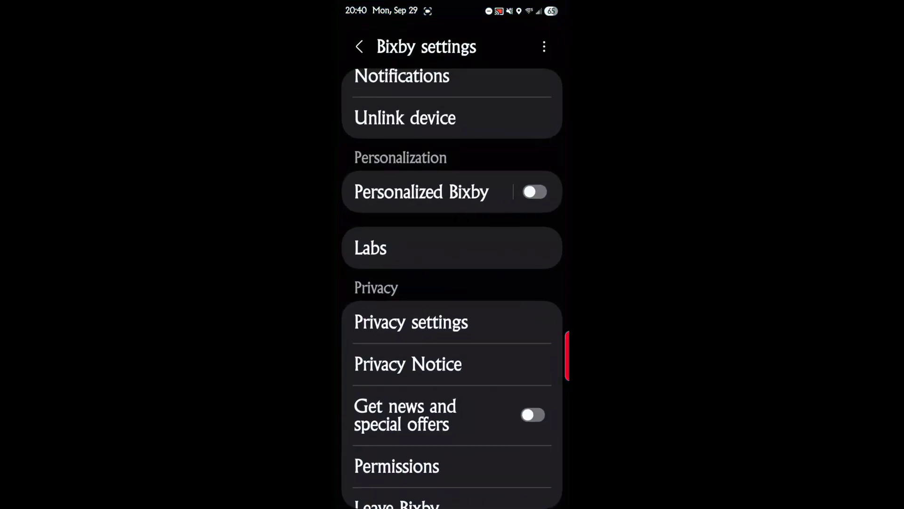
Scroll back up the Bixby settings list.
scroll(452, 282, "up", 10)
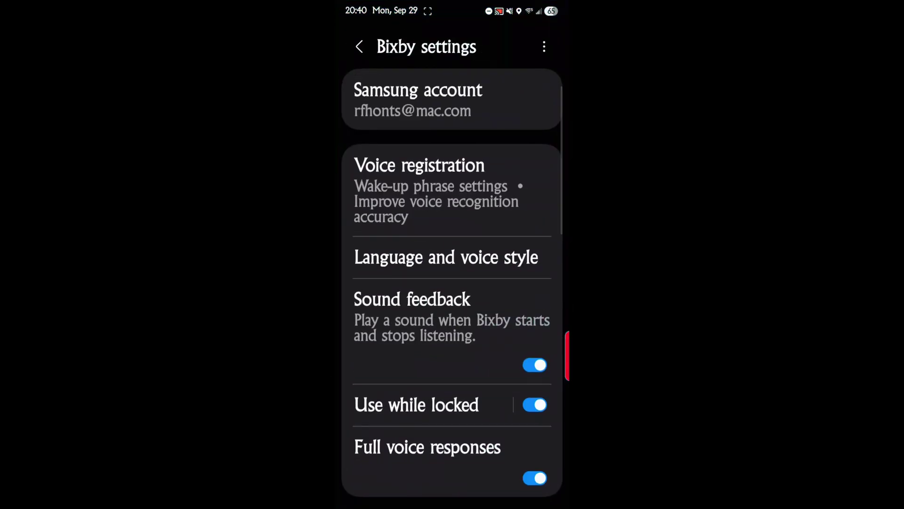
left_click(359, 46)
left_click(359, 47)
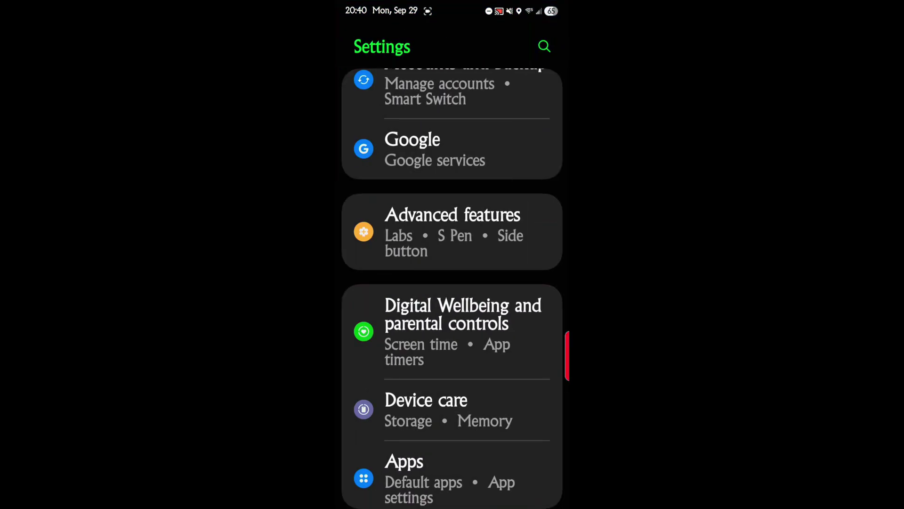
scroll(452, 282, "down", 10)
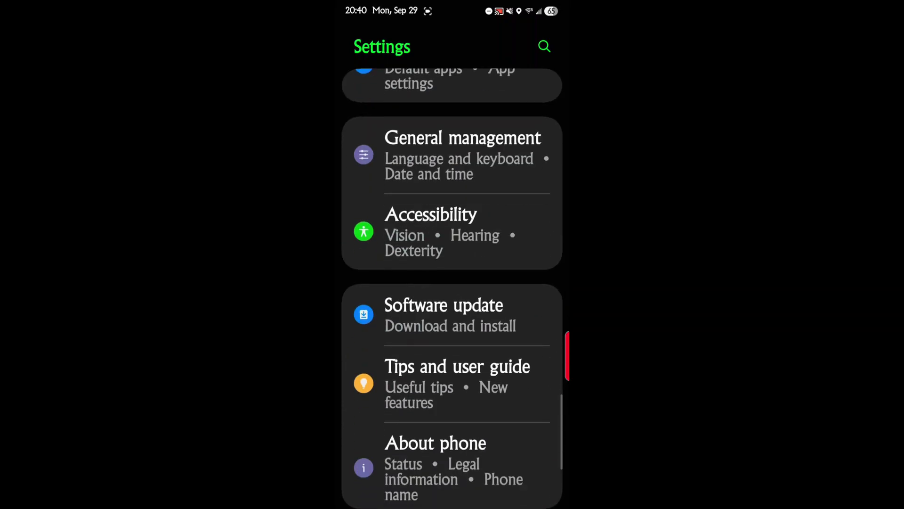
scroll(429, 329, "up", 5)
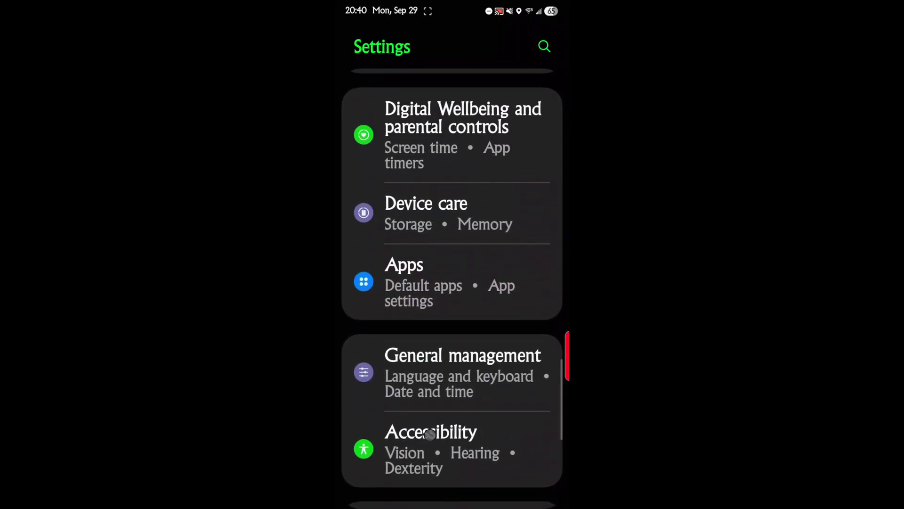
scroll(429, 434, "up", 1)
scroll(434, 454, "up", 3)
scroll(438, 359, "up", 1)
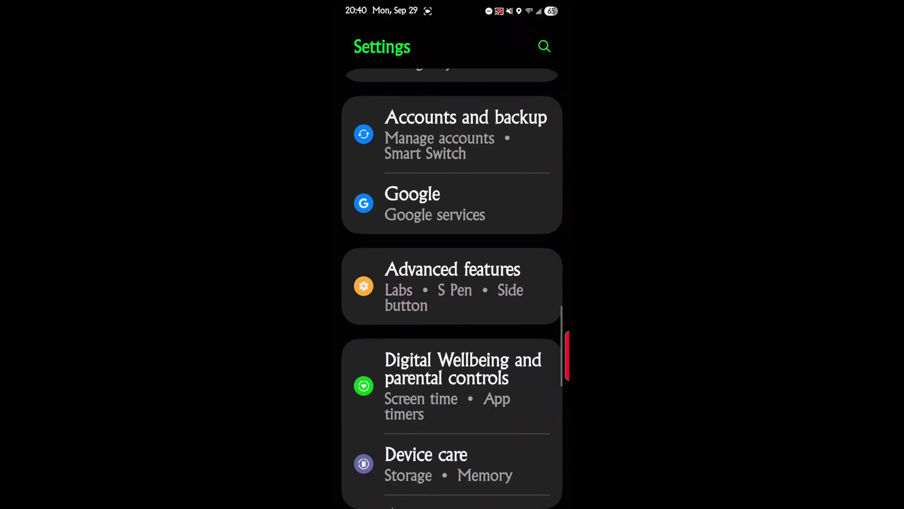
left_click(429, 273)
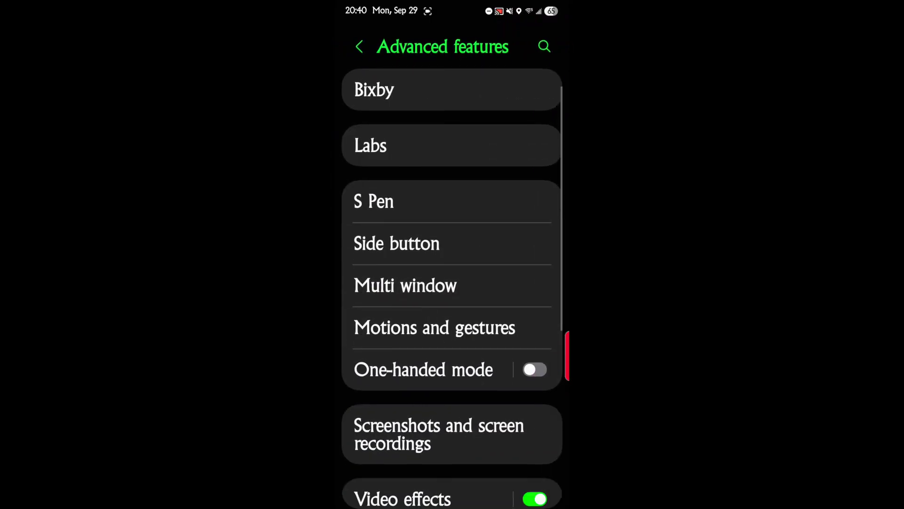
left_click(374, 89)
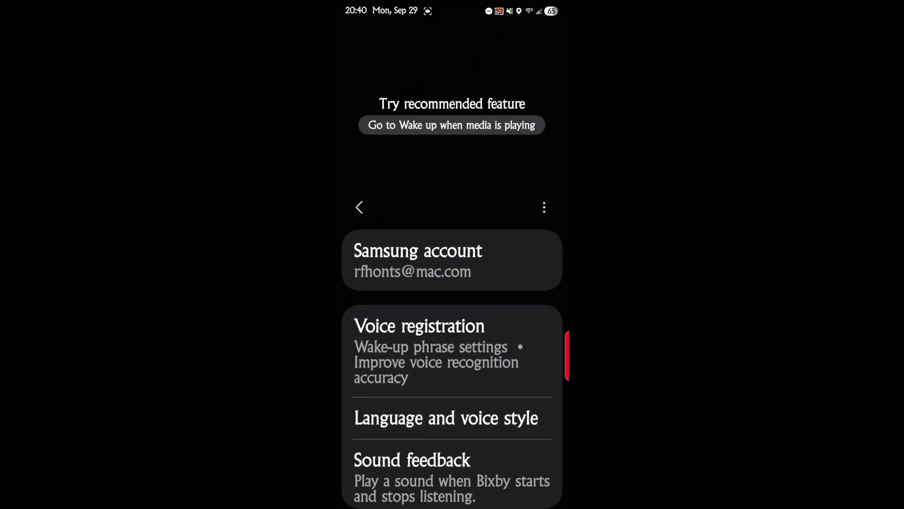
scroll(430, 337, "down", 2)
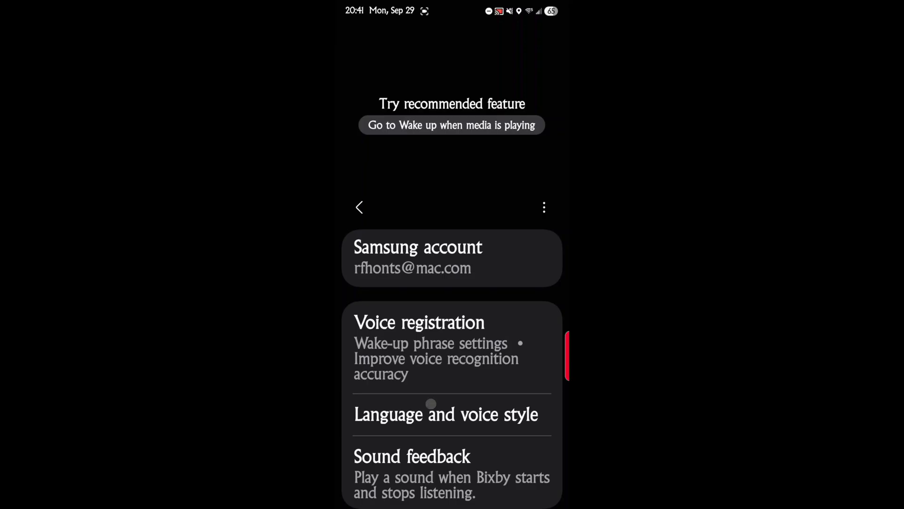
scroll(431, 404, "down", 4)
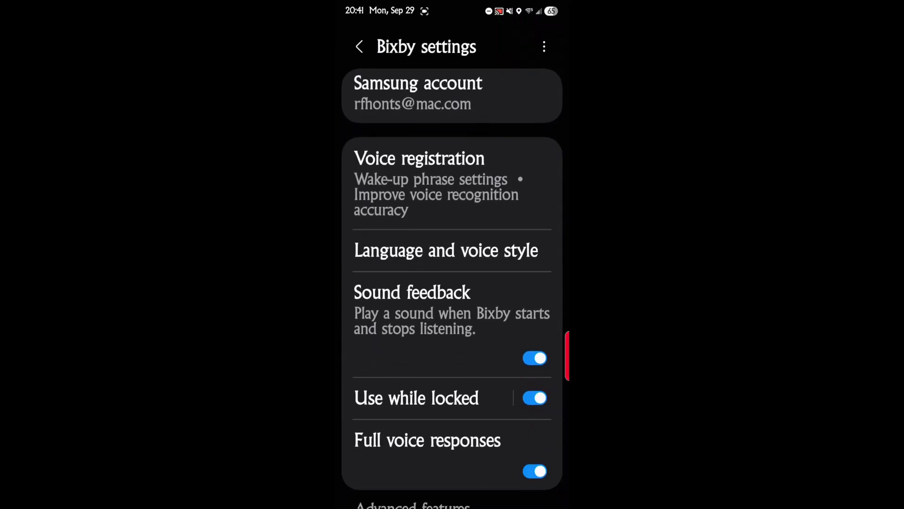
left_click(419, 174)
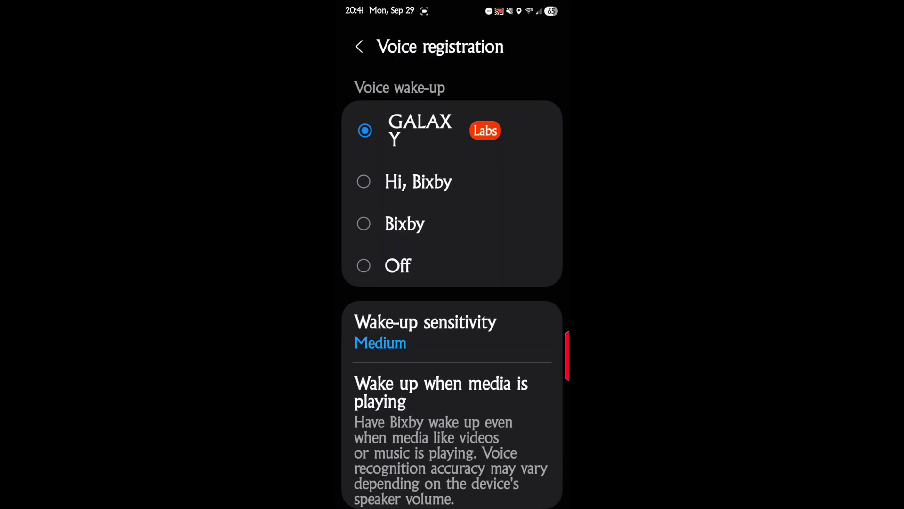
Keep Bixby's voice wake-up sensitivity at Medium.
left_click_drag(420, 339, 405, 264)
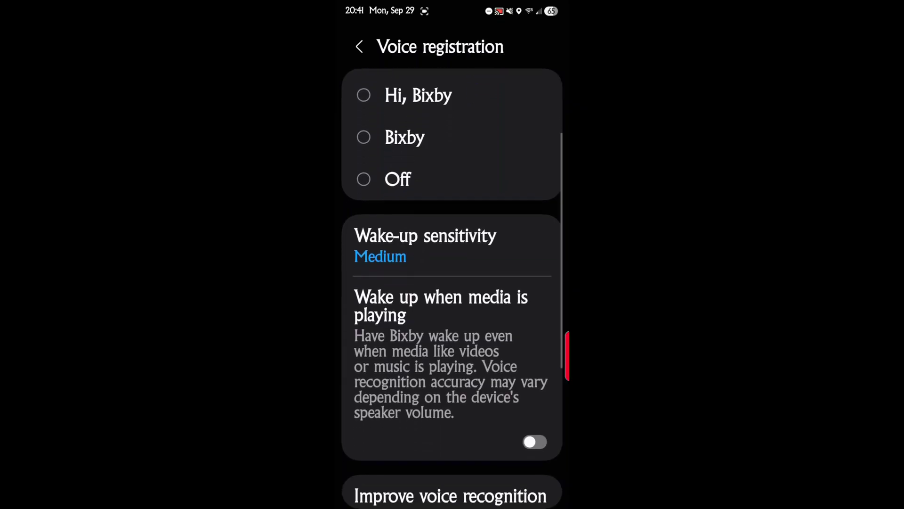
left_click_drag(430, 376, 427, 456)
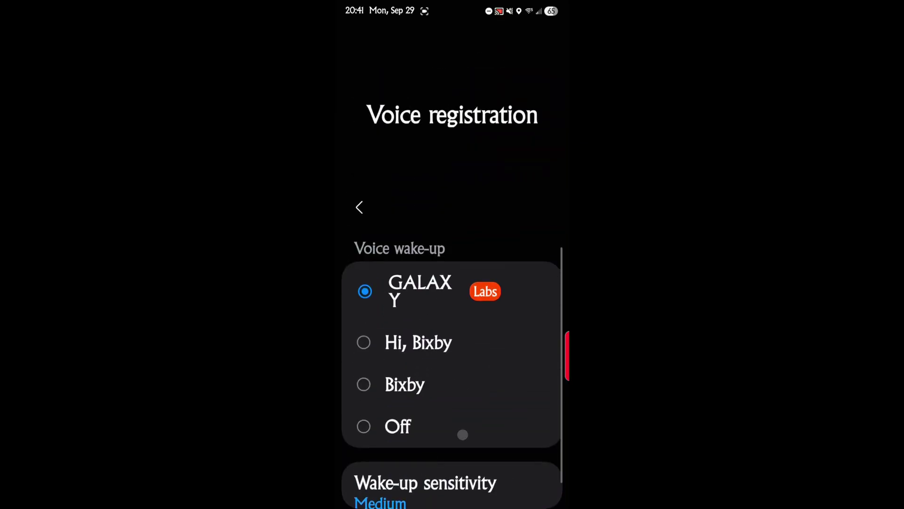
left_click_drag(462, 432, 460, 309)
left_click_drag(438, 421, 457, 251)
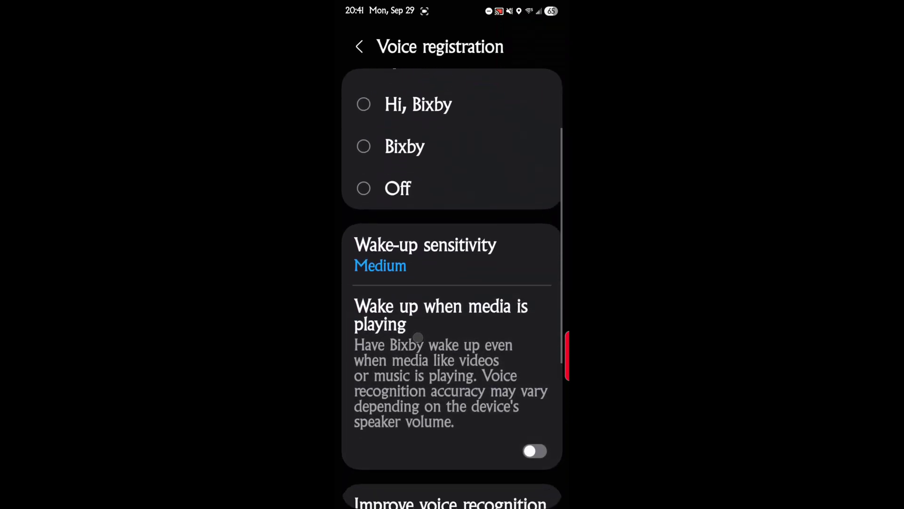
left_click(457, 250)
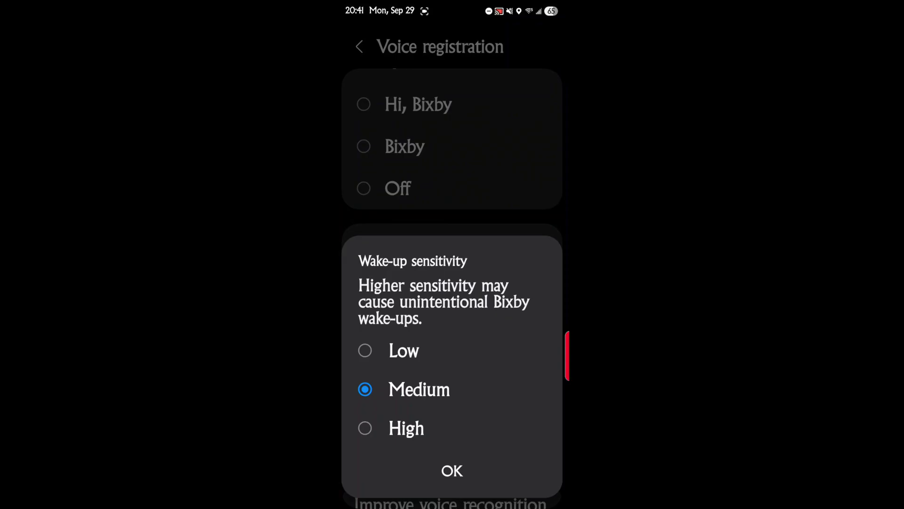
left_click(452, 470)
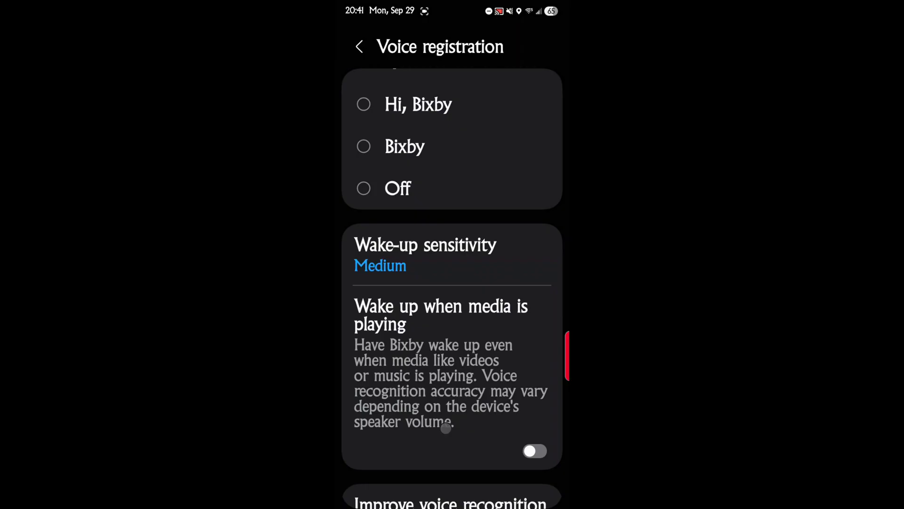
Switch on Bixby wake-up while media is playing, bringing up the Google Assistant warning.
left_click_drag(445, 424, 434, 365)
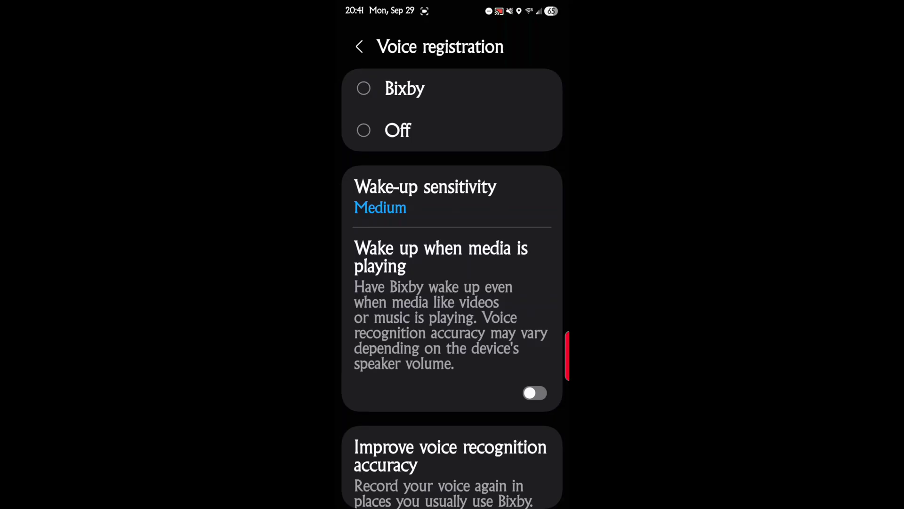
mouse_move(433, 384)
left_mouse_down()
mouse_move(426, 339)
mouse_move(427, 347)
left_mouse_up()
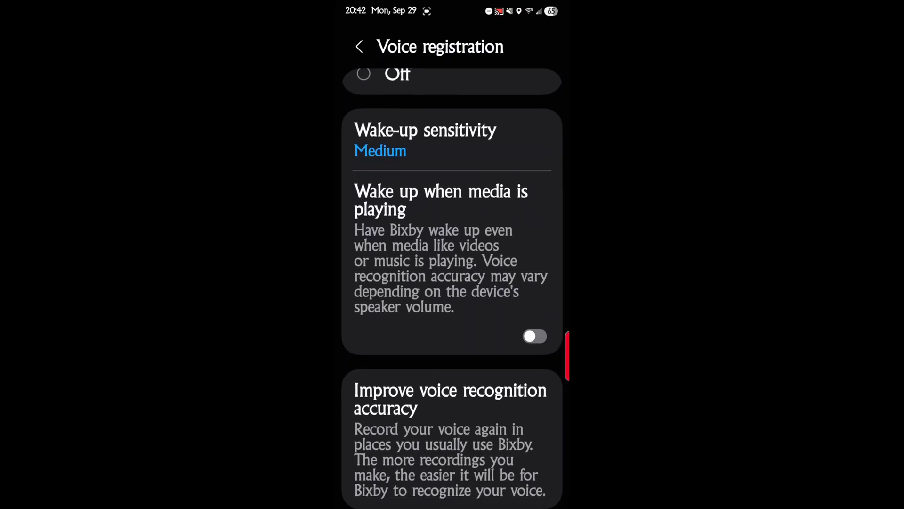
left_click(534, 336)
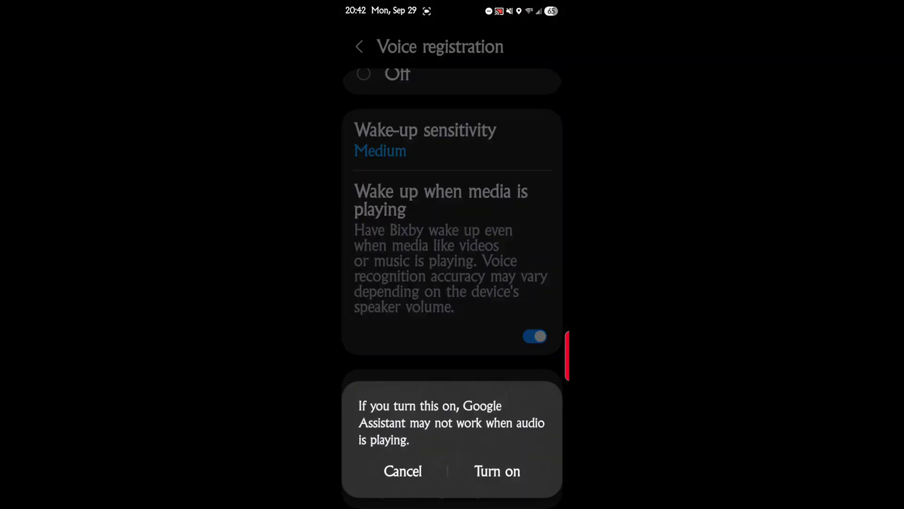
Confirm wake-up during media playback, preview Improve voice recognition accuracy, and return to Bixby settings.
left_click(499, 470)
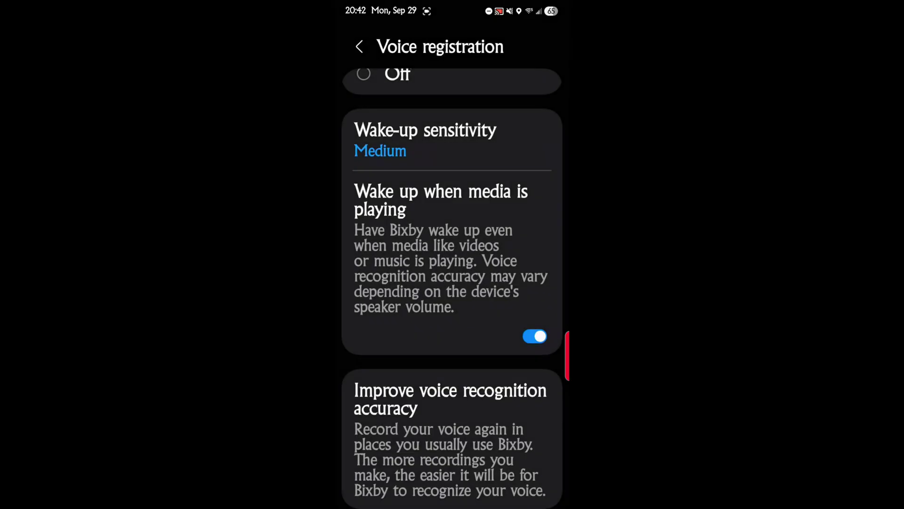
mouse_move(423, 438)
left_mouse_down()
mouse_move(412, 404)
mouse_move(411, 325)
left_mouse_up()
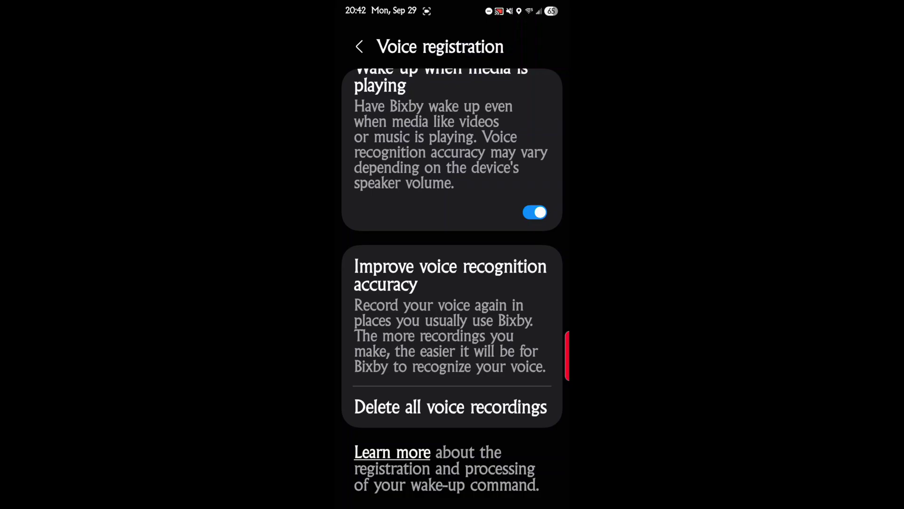
left_click(450, 321)
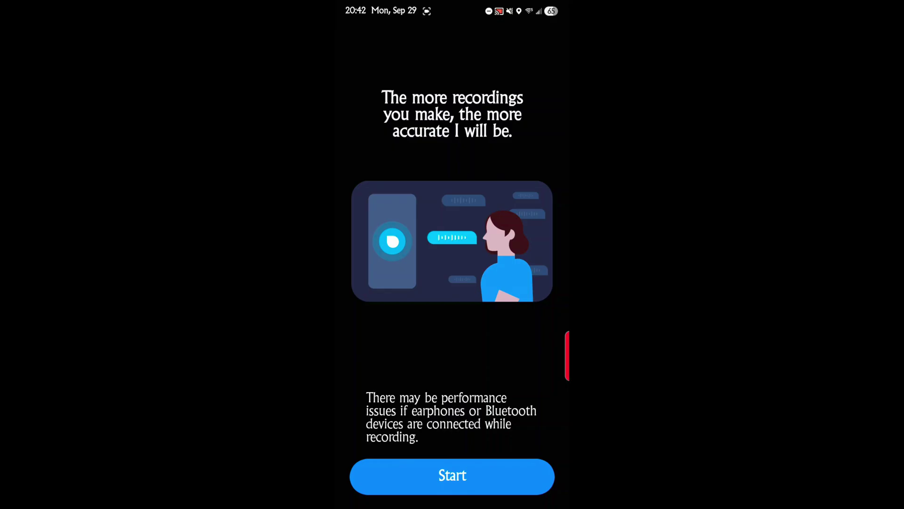
left_click_drag(348, 339, 401, 328)
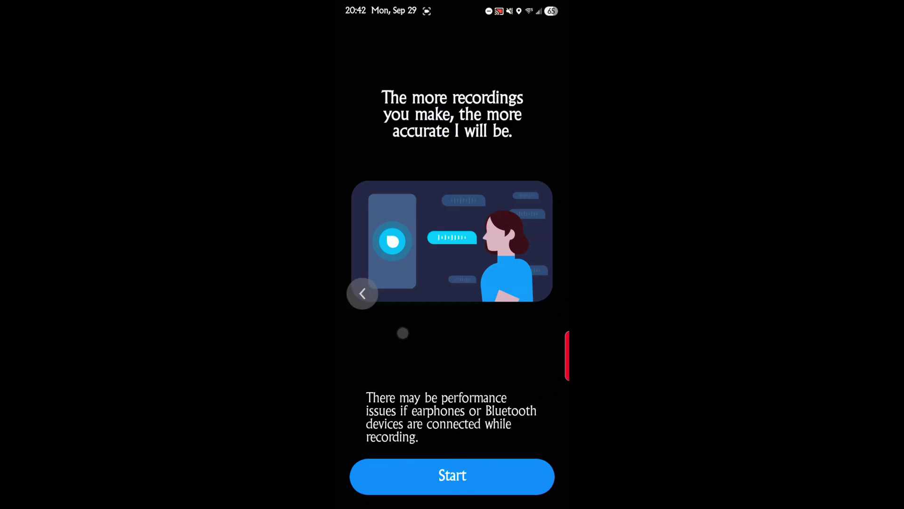
left_click_drag(372, 241, 372, 249)
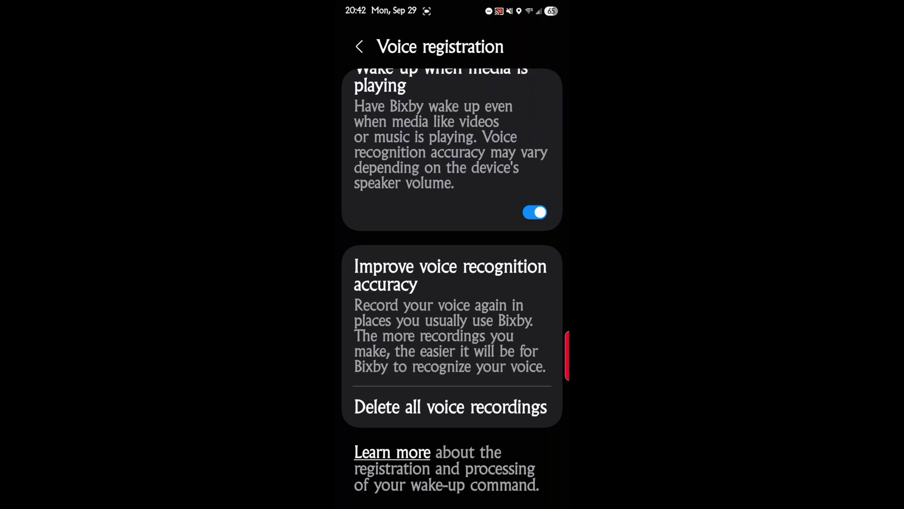
scroll(407, 369, "up", 3)
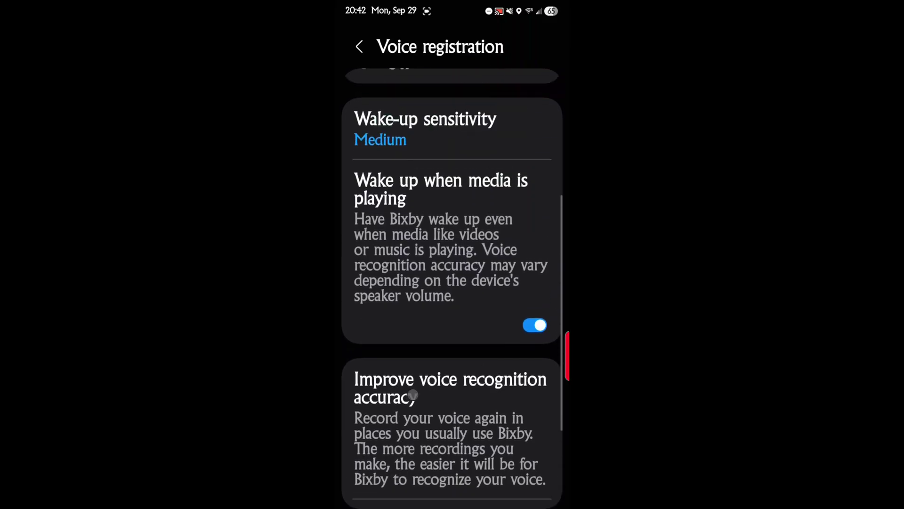
scroll(413, 395, "up", 3)
left_click(359, 206)
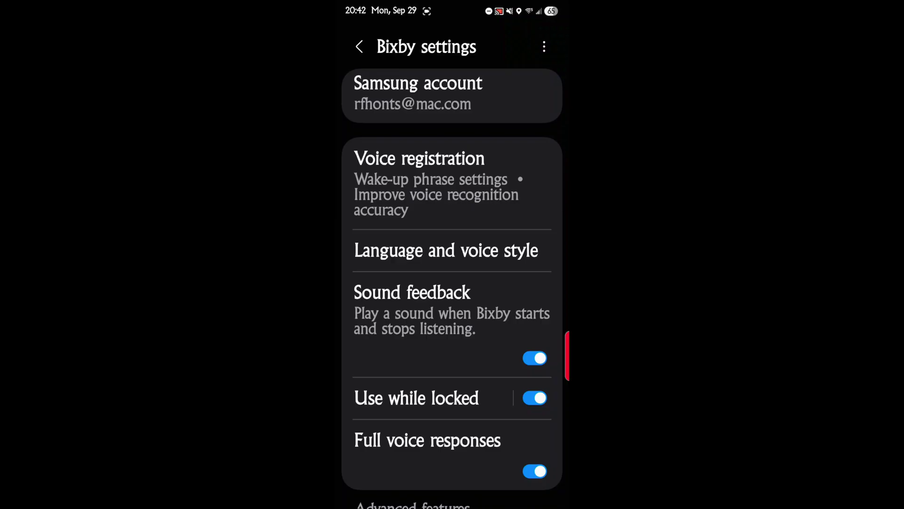
left_click(417, 250)
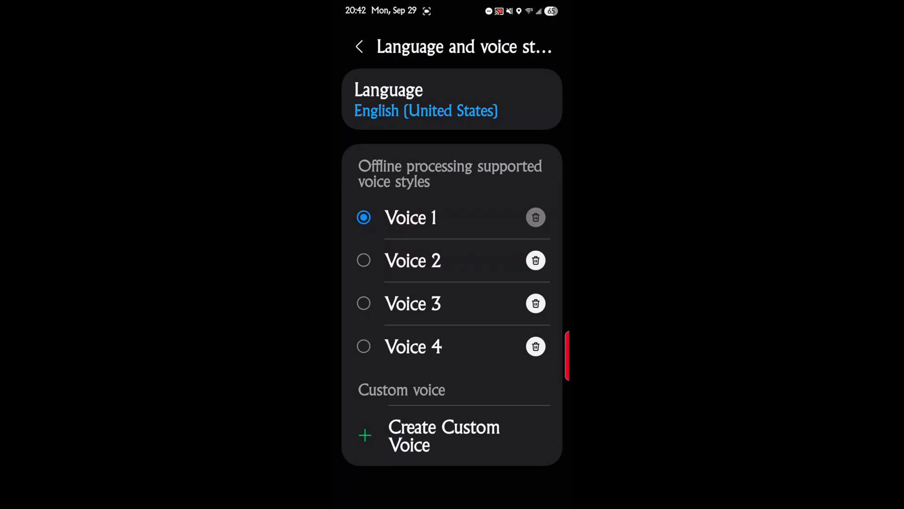
left_click(364, 260)
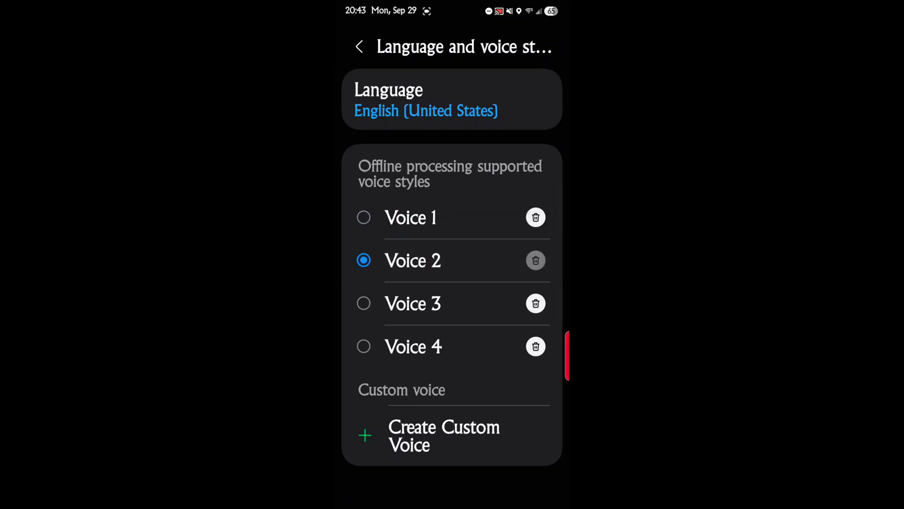
left_click(363, 303)
left_click(363, 346)
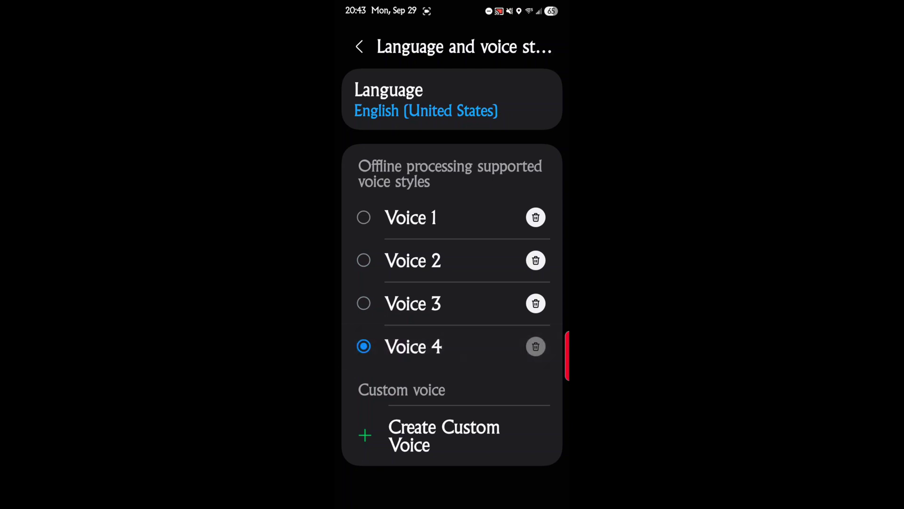
left_click(363, 217)
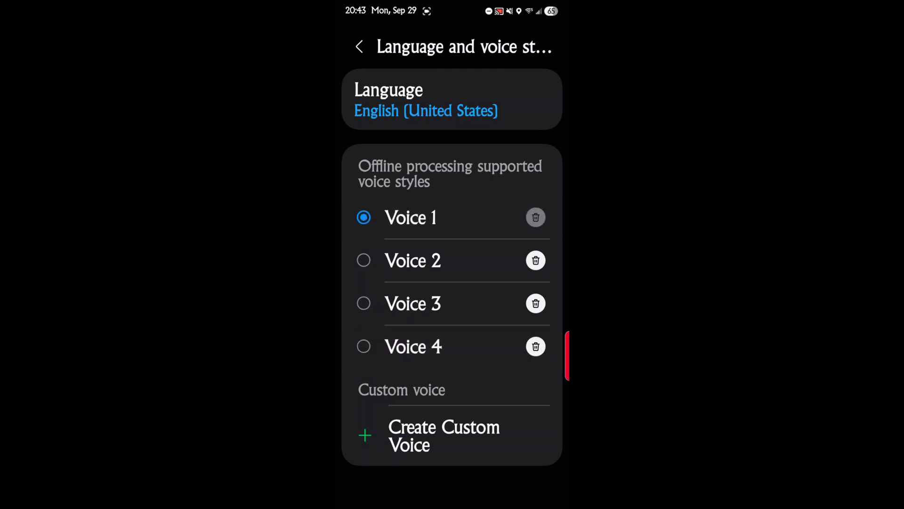
left_click(359, 47)
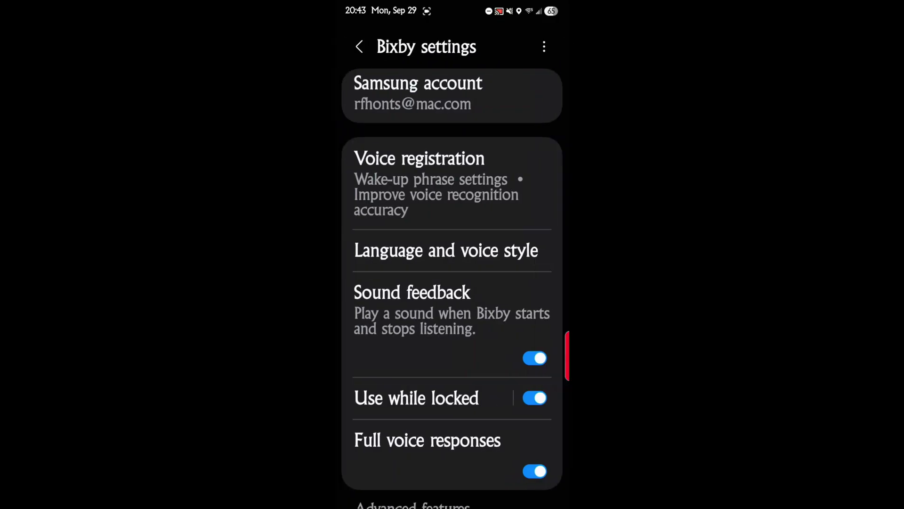
scroll(432, 366, "down", 2)
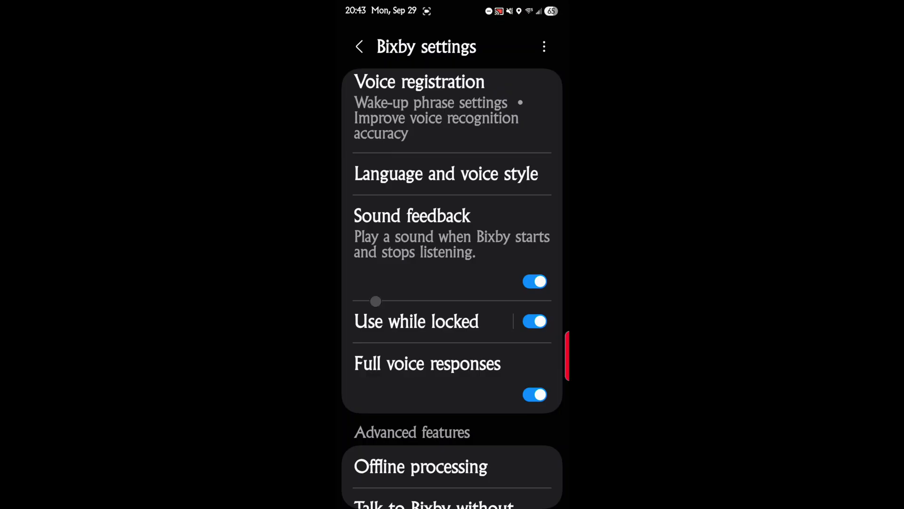
scroll(376, 301, "down", 2)
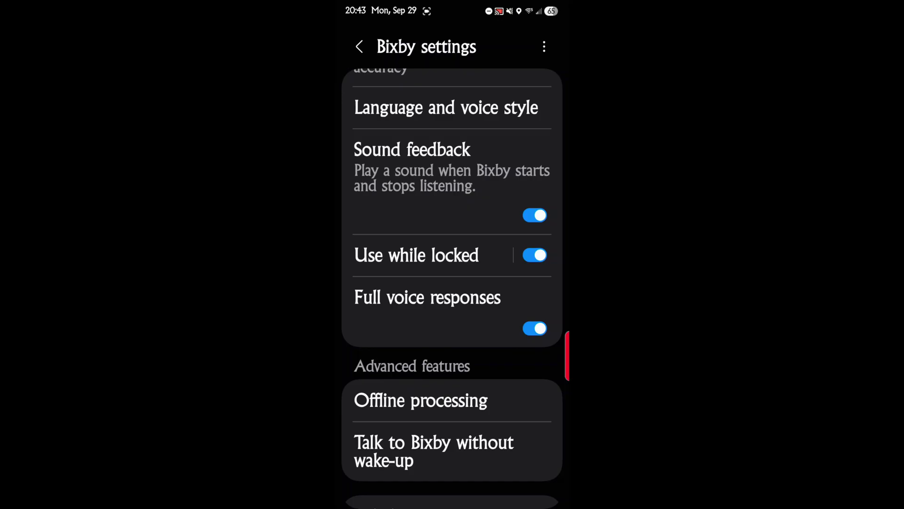
left_click(414, 297)
left_click(410, 302)
scroll(436, 442, "down", 3)
Review Bixby's Offline processing page.
left_click(394, 271)
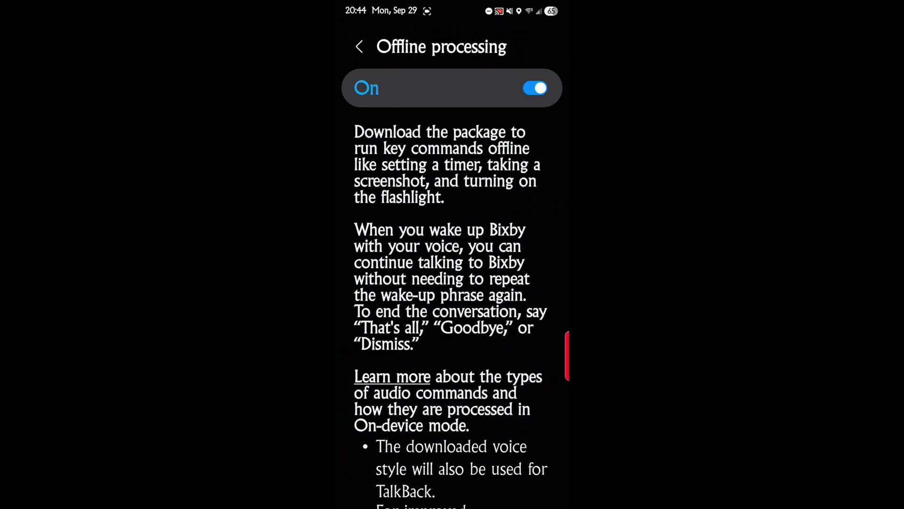
left_click_drag(452, 332, 358, 200)
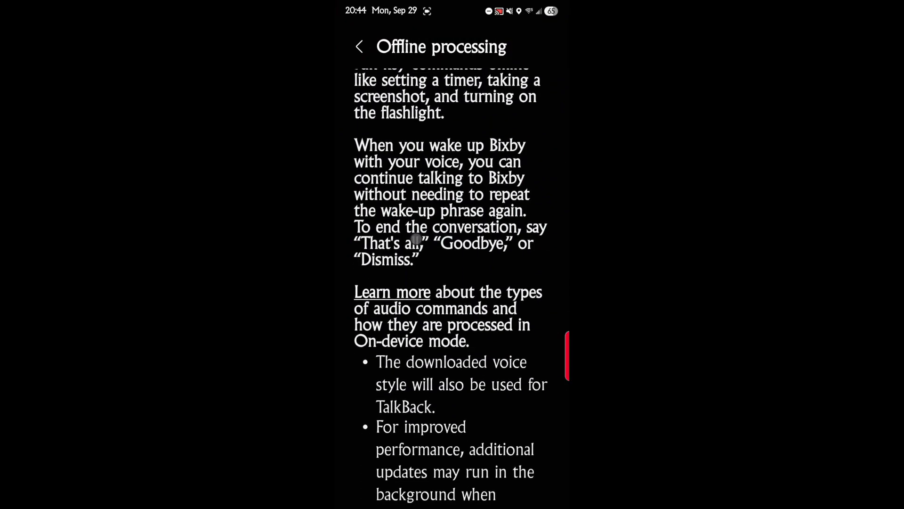
left_click_drag(408, 253, 407, 424)
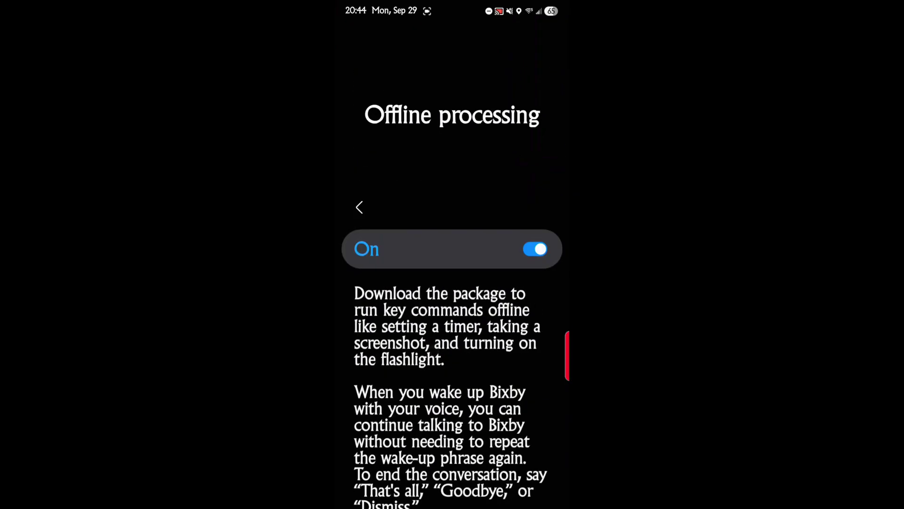
Return to Bixby settings and open Talk to Bixby without wake-up.
left_click(359, 205)
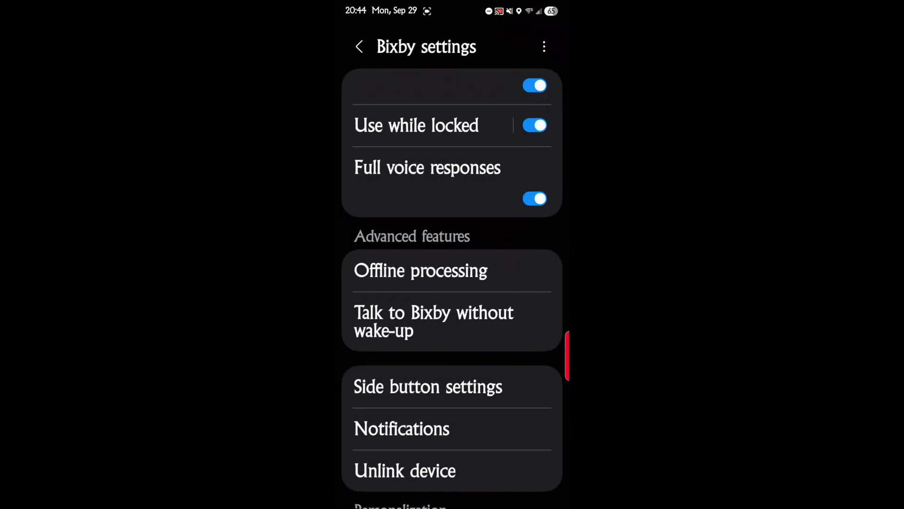
left_click_drag(454, 446, 445, 399)
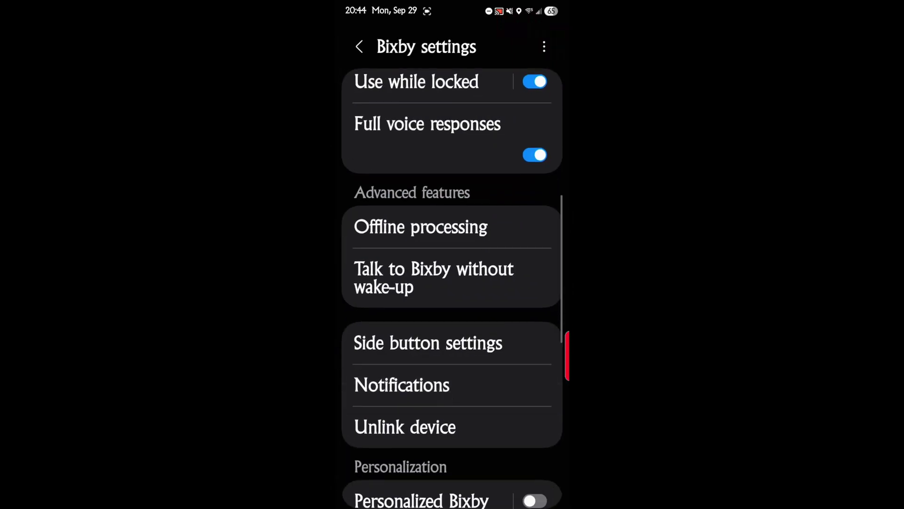
left_click(456, 278)
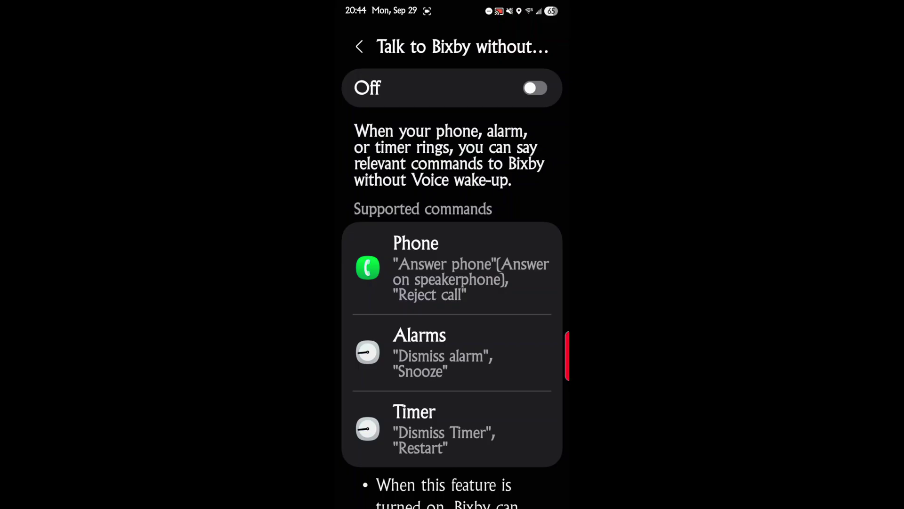
Read through the Talk to Bixby without wake-up notes, leaving it off, and go back.
left_click_drag(424, 280, 404, 212)
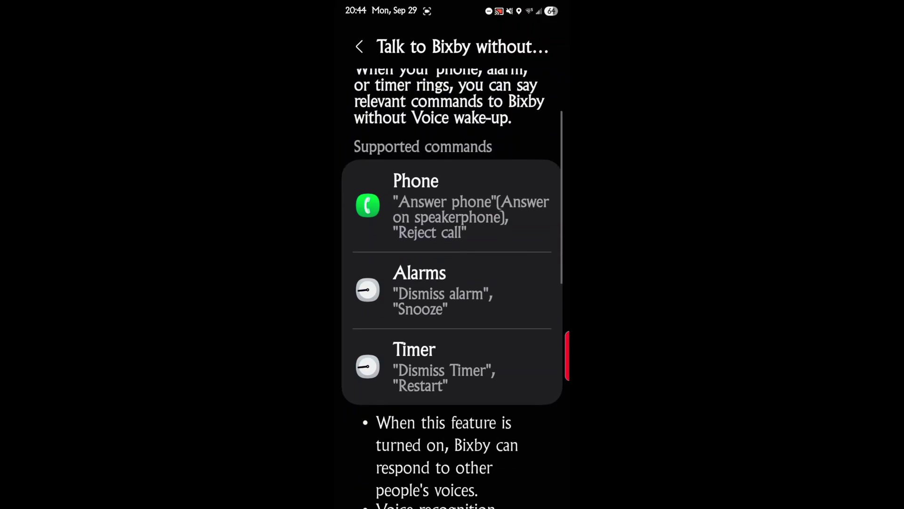
mouse_move(409, 254)
left_mouse_down()
mouse_move(403, 202)
mouse_move(415, 233)
mouse_move(374, 159)
left_mouse_up()
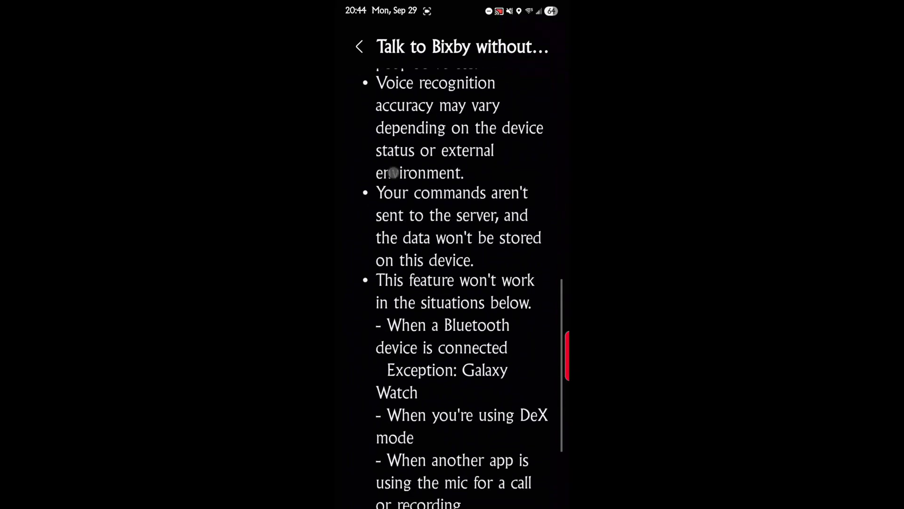
left_click_drag(413, 195, 414, 400)
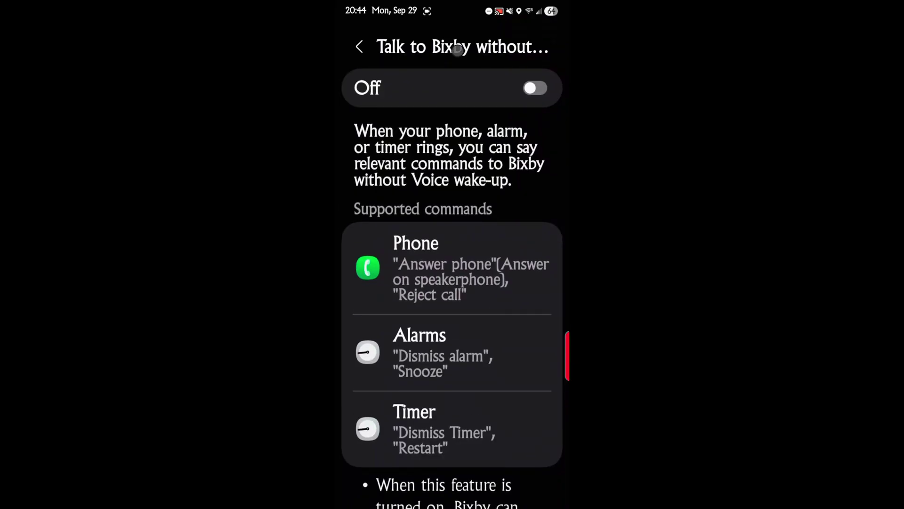
left_click(358, 47)
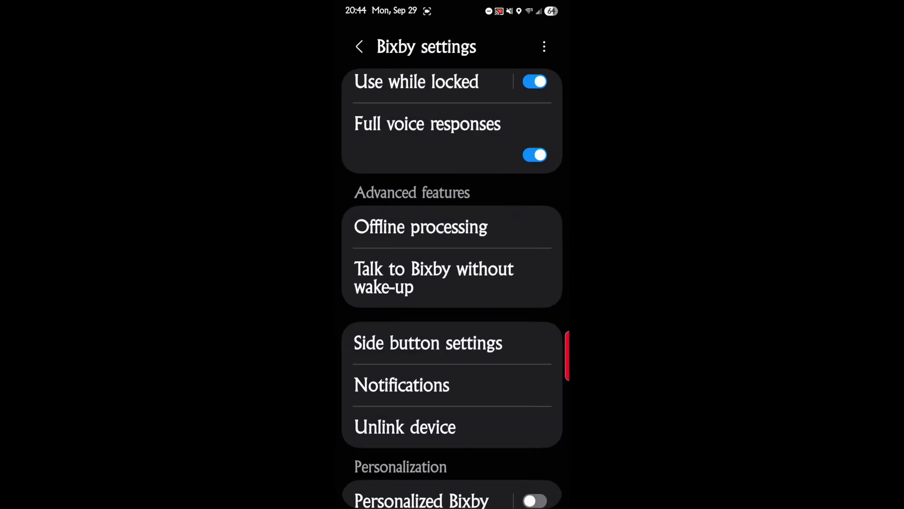
Inspect the side button double-press options and Camera action, leaving double press on Camera.
left_click(425, 339)
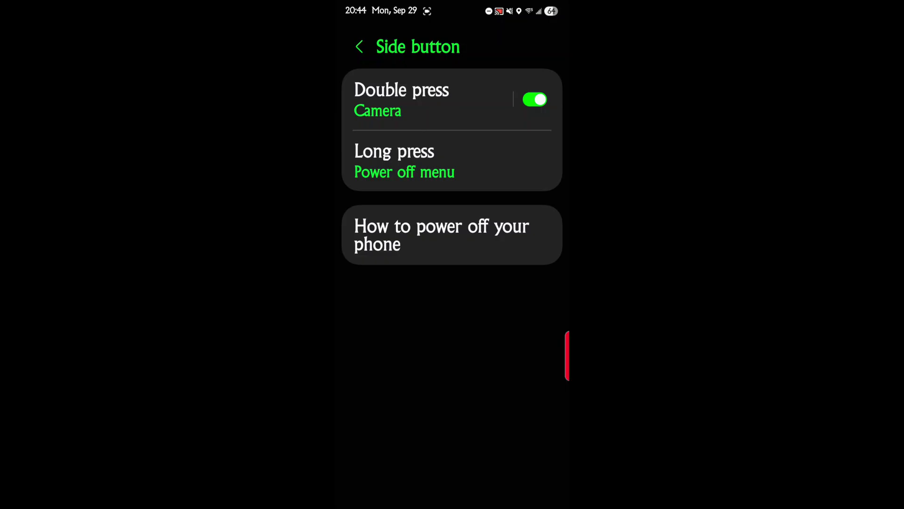
left_click(375, 99)
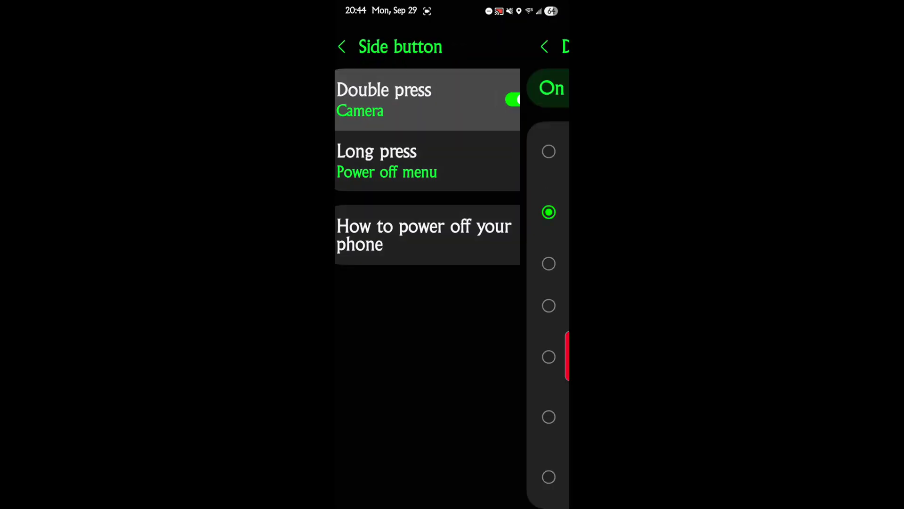
scroll(452, 311, "down", 3)
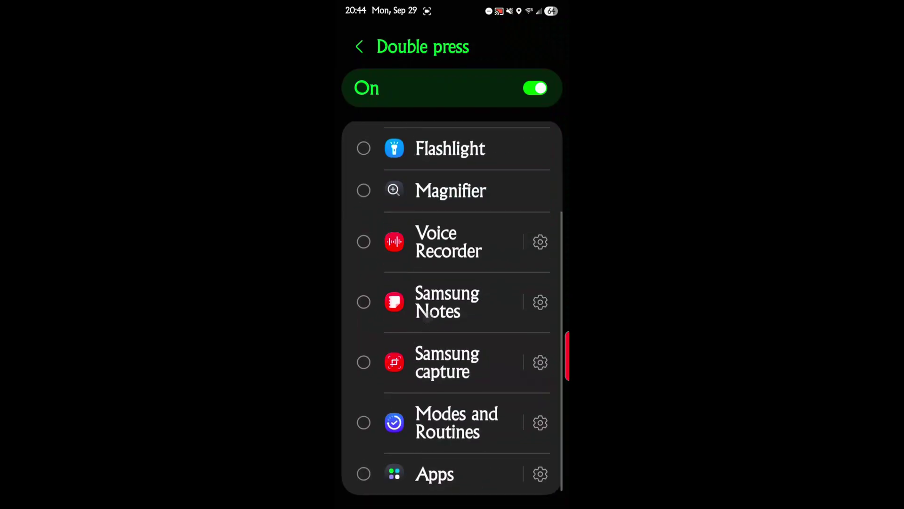
scroll(453, 311, "up", 3)
scroll(452, 311, "down", 3)
scroll(452, 311, "up", 3)
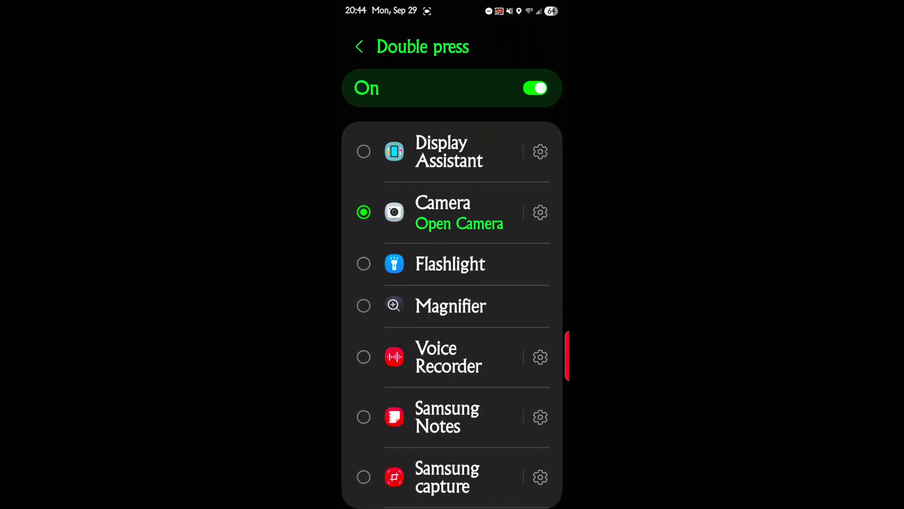
left_click(540, 212)
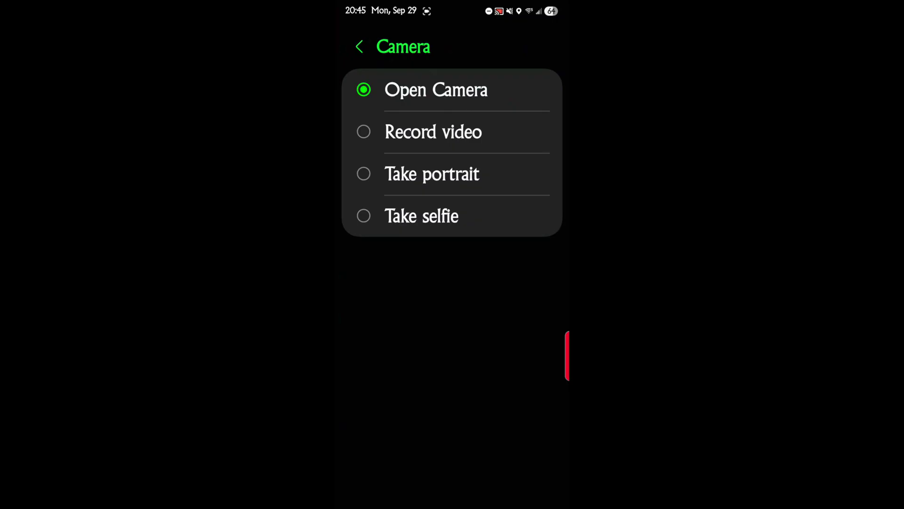
left_click(358, 46)
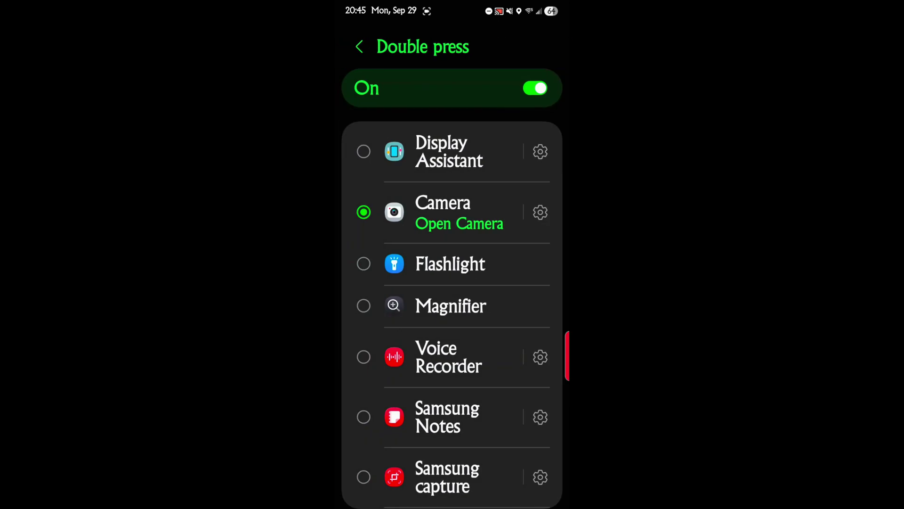
left_click(359, 47)
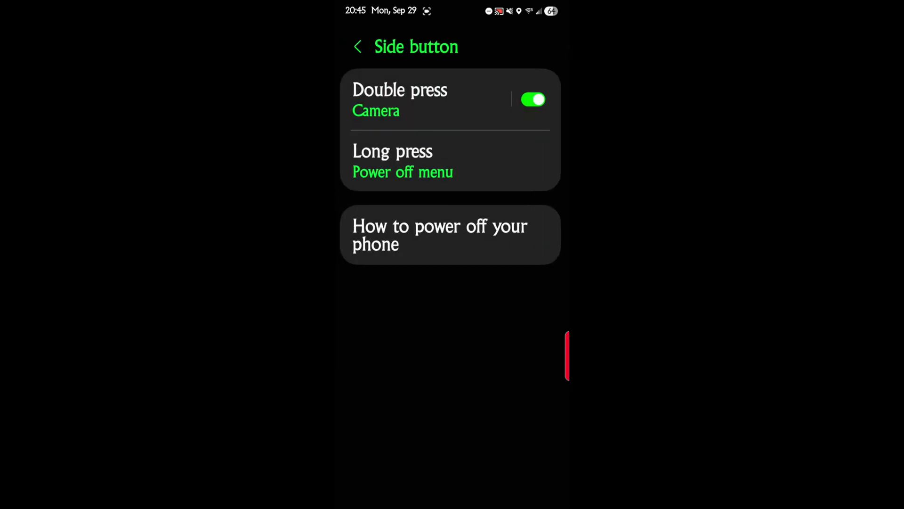
Try Bixby for side-button long press, restore Power off menu, and return to Advanced features.
left_click(401, 153)
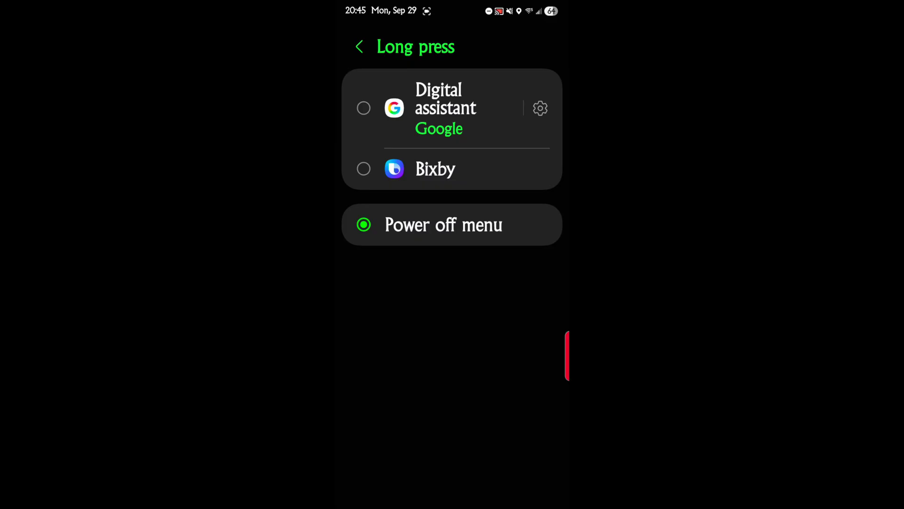
left_click(424, 169)
left_click(363, 224)
left_click(359, 47)
left_click(362, 46)
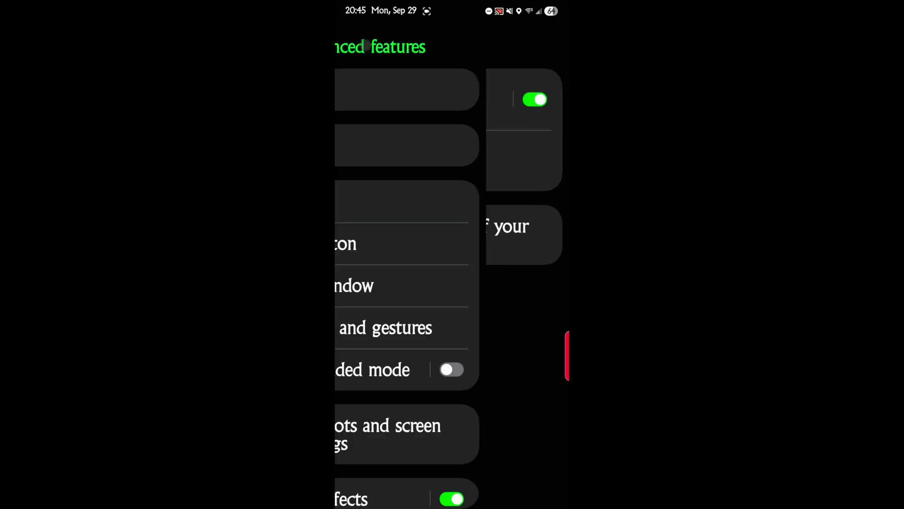
Open Bixby settings and scroll through its list.
mouse_move(425, 450)
left_mouse_down()
mouse_move(419, 348)
mouse_move(419, 447)
left_mouse_up()
left_click(388, 94)
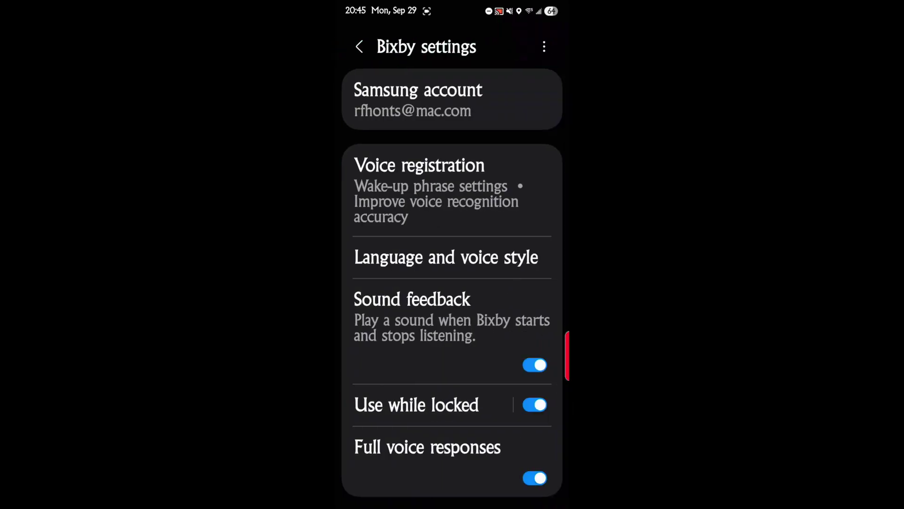
left_click_drag(400, 416, 397, 361)
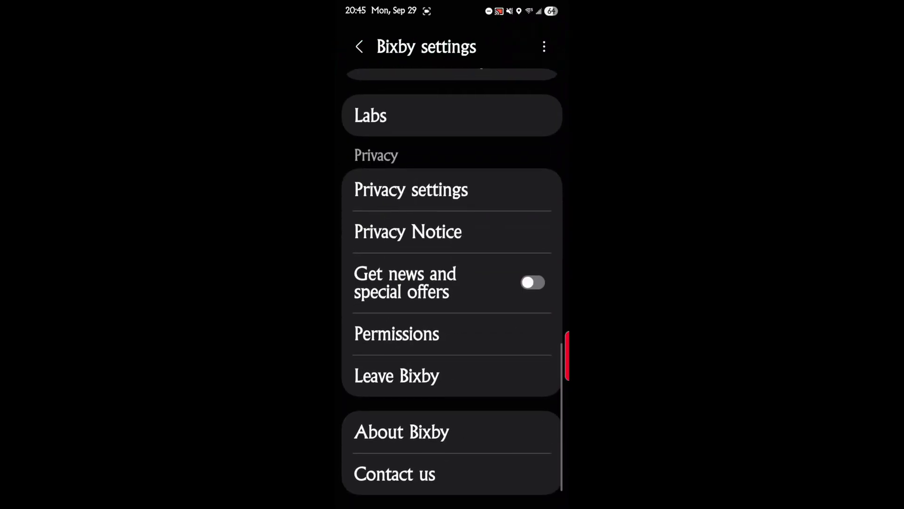
left_click_drag(386, 239, 414, 428)
left_click_drag(395, 253, 424, 386)
Confirm Bixby notifications remain blocked, then open the Personalized Bixby page.
left_click(413, 253)
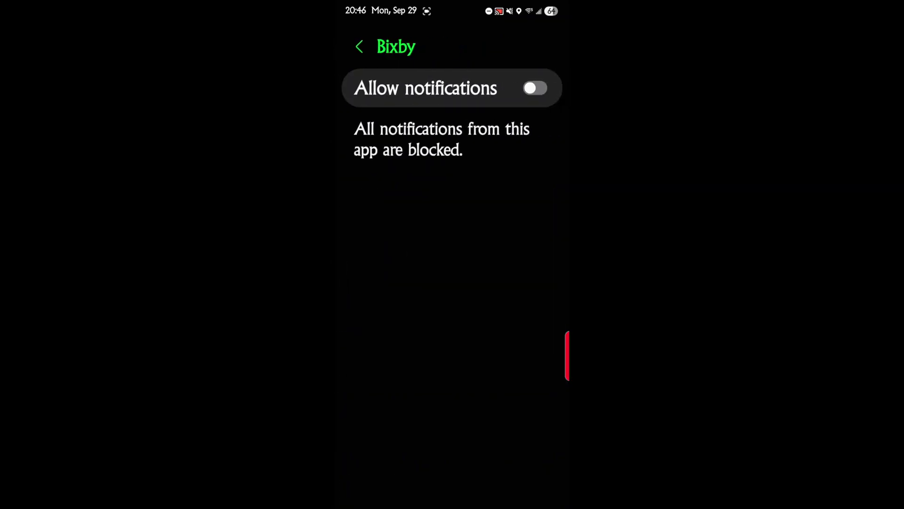
left_click(359, 46)
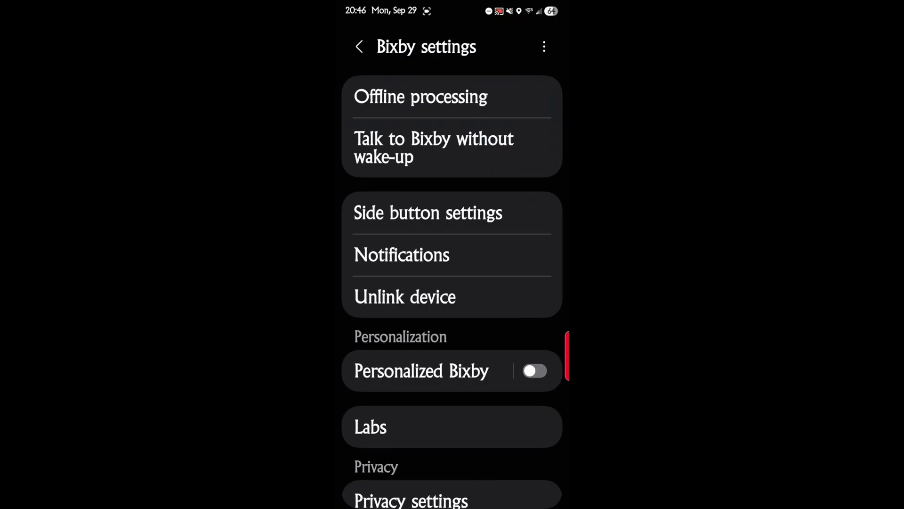
left_click_drag(416, 350, 375, 234)
left_click(438, 255)
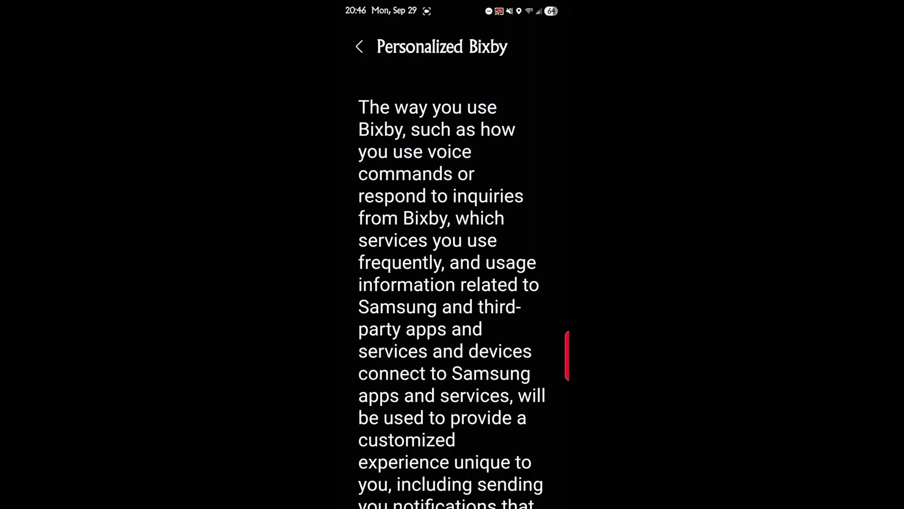
Scroll the Personalized Bixby notice, swipe back to Bixby settings, and scroll the list.
left_click_drag(437, 357, 403, 268)
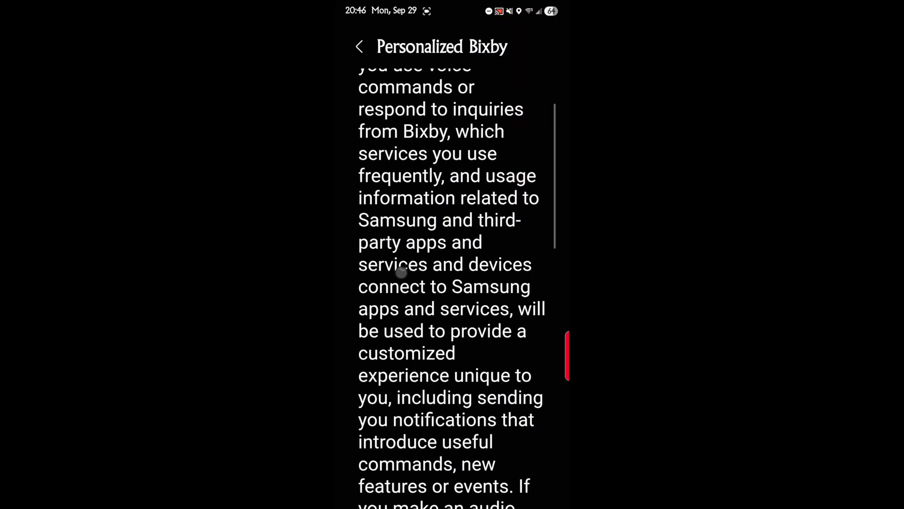
left_click_drag(423, 330, 417, 263)
left_click_drag(414, 374, 356, 236)
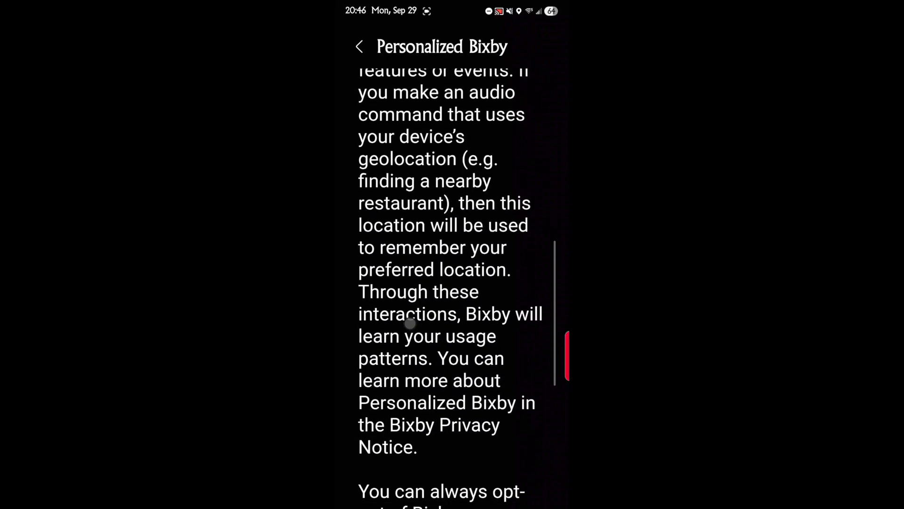
left_click_drag(395, 290, 384, 262)
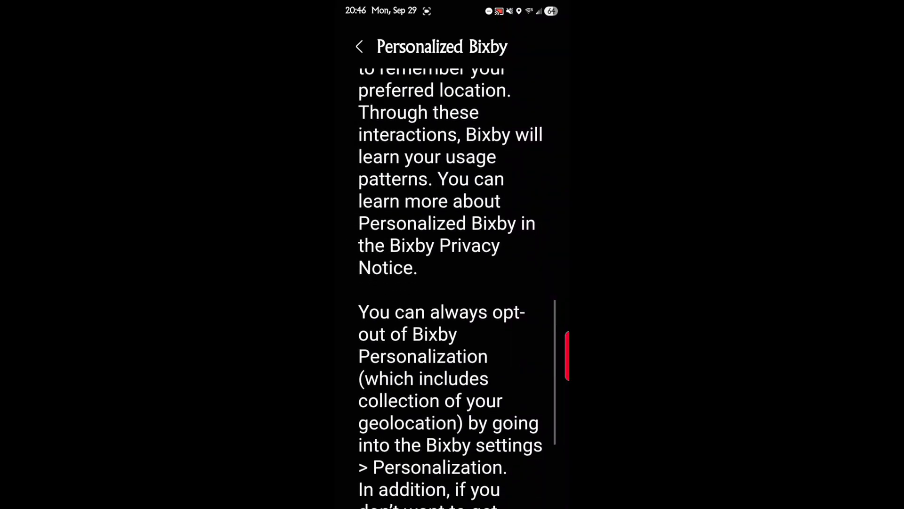
left_click_drag(400, 299, 379, 236)
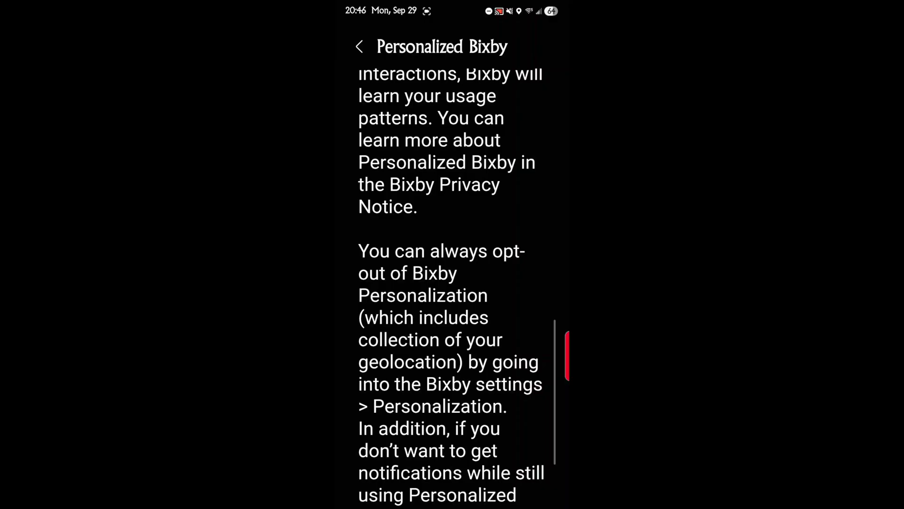
left_click_drag(404, 323, 403, 293)
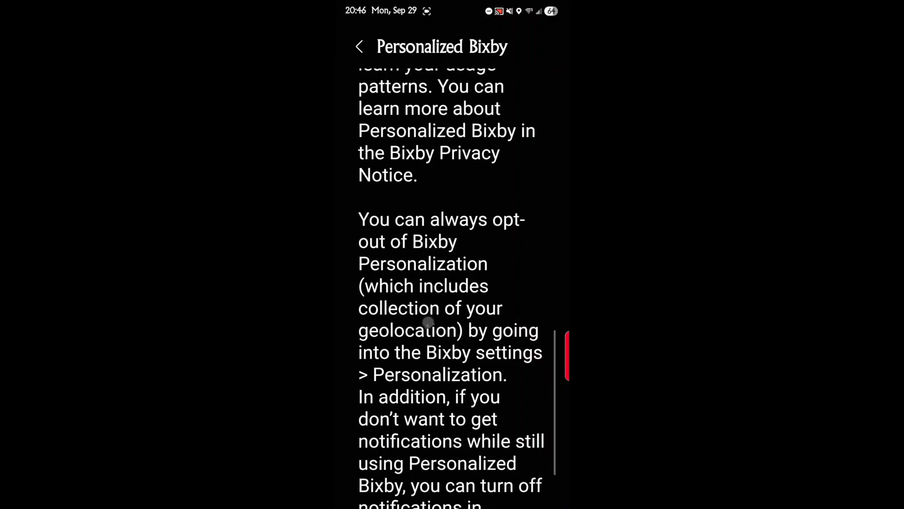
left_click_drag(428, 322, 429, 240)
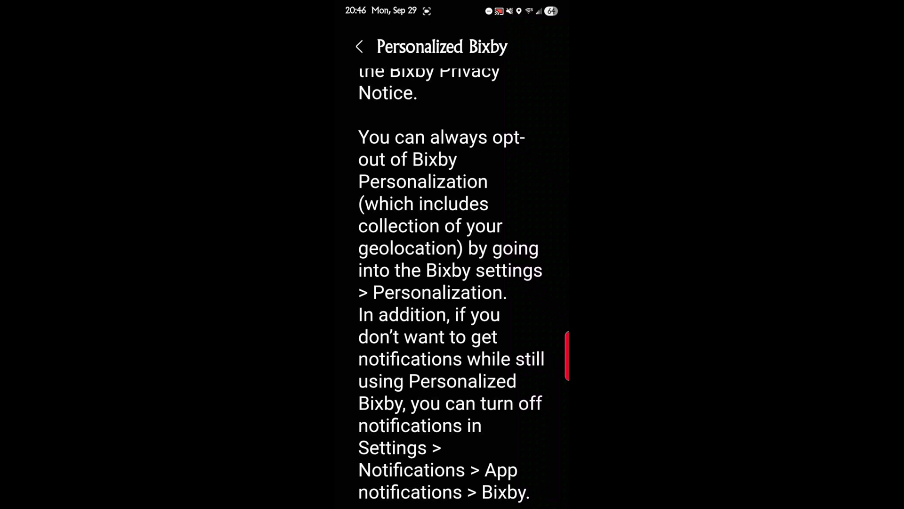
left_click_drag(347, 262, 386, 262)
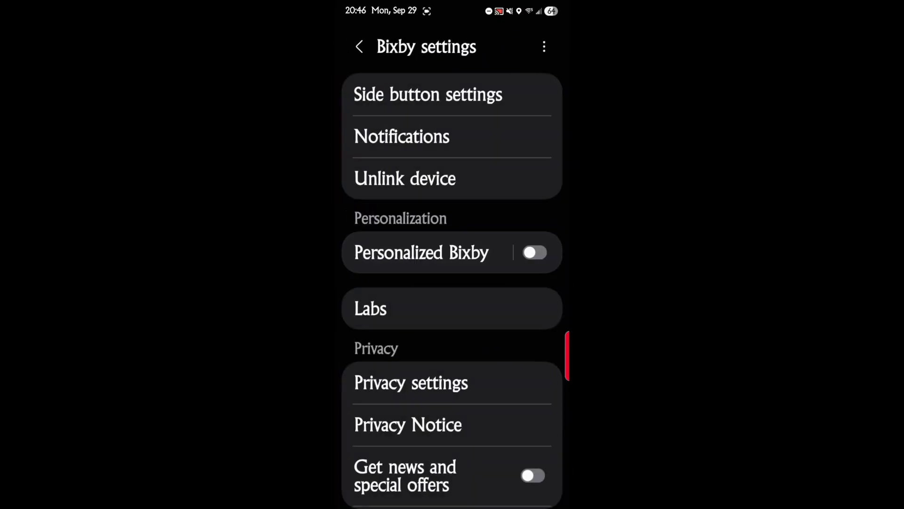
left_click_drag(398, 344, 398, 300)
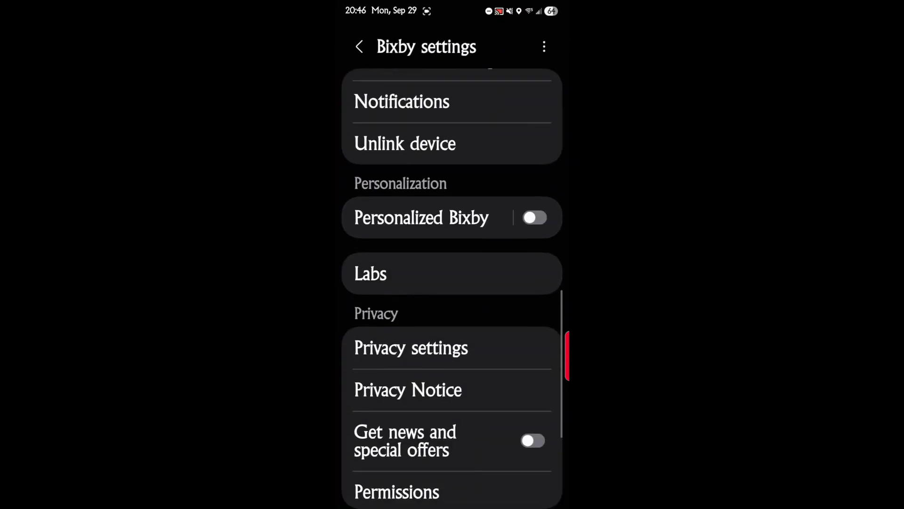
left_click_drag(413, 274, 429, 362)
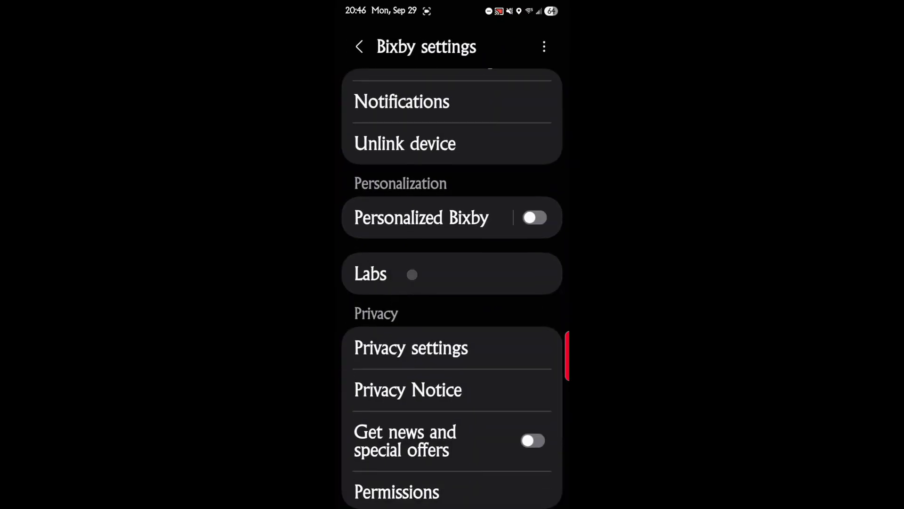
In Bixby Labs' Create wake-up phrase, select GALAXY as the wake-up phrase.
left_click(420, 344)
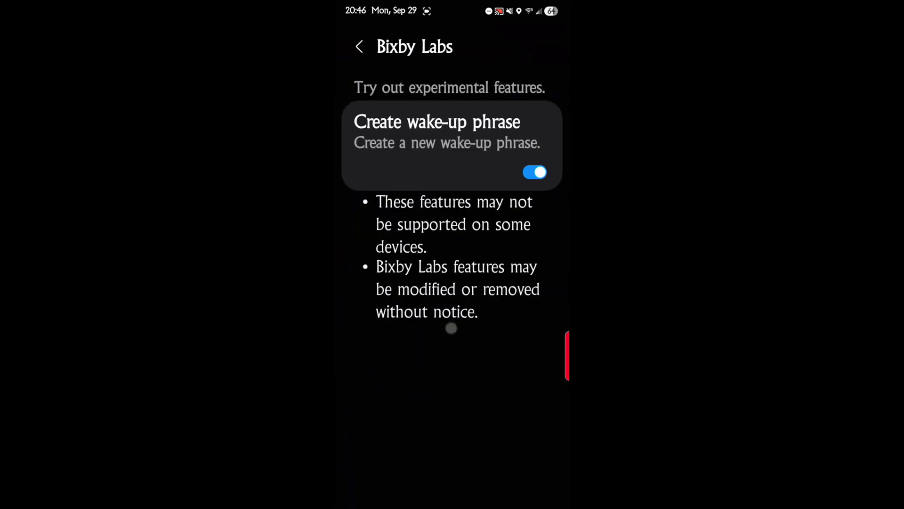
left_click_drag(452, 327, 452, 401)
left_click(401, 144)
left_click(401, 144)
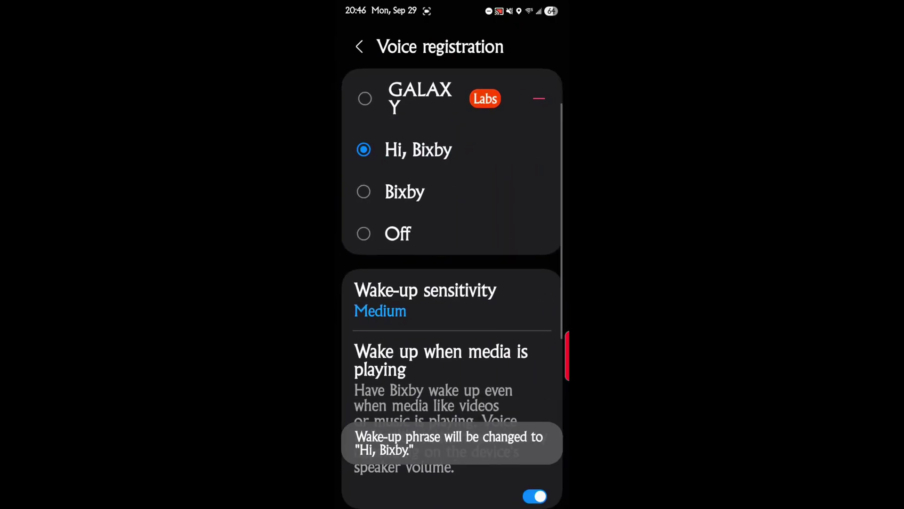
left_click(365, 99)
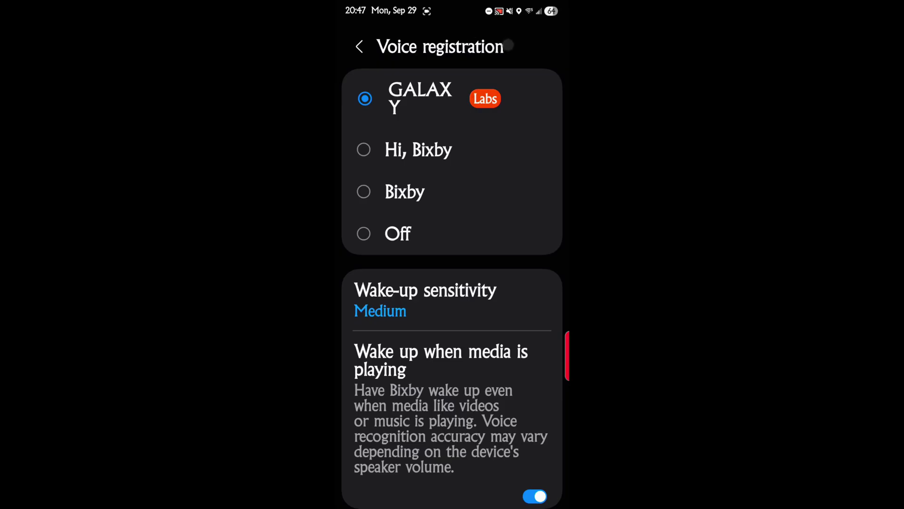
Go back through Labs to the Bixby settings list and scroll down.
left_click(358, 45)
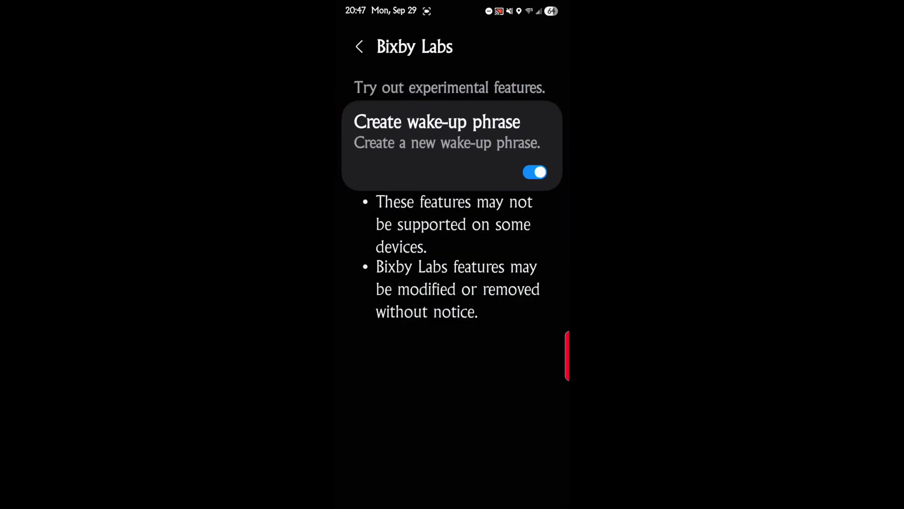
left_click(358, 45)
scroll(454, 424, "down", 2)
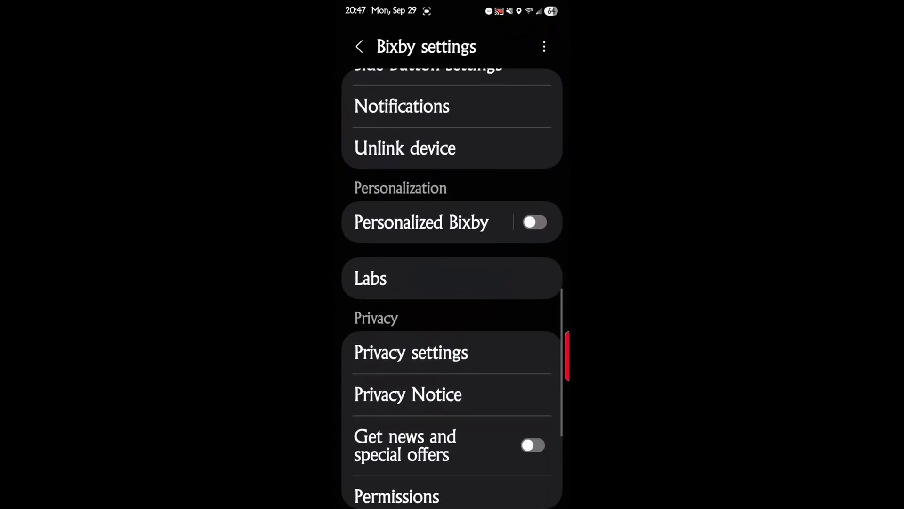
mouse_move(406, 373)
left_mouse_down()
mouse_move(406, 279)
mouse_move(418, 380)
mouse_move(415, 291)
left_mouse_up()
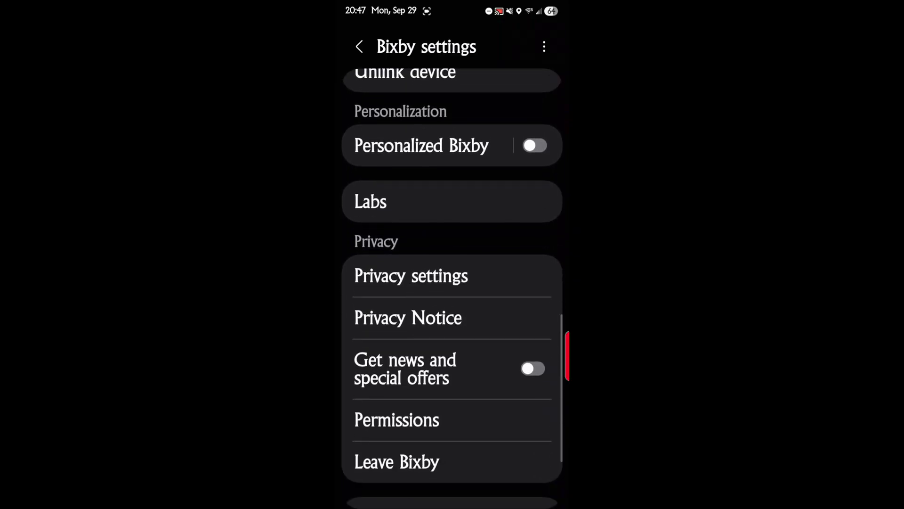
left_click(410, 275)
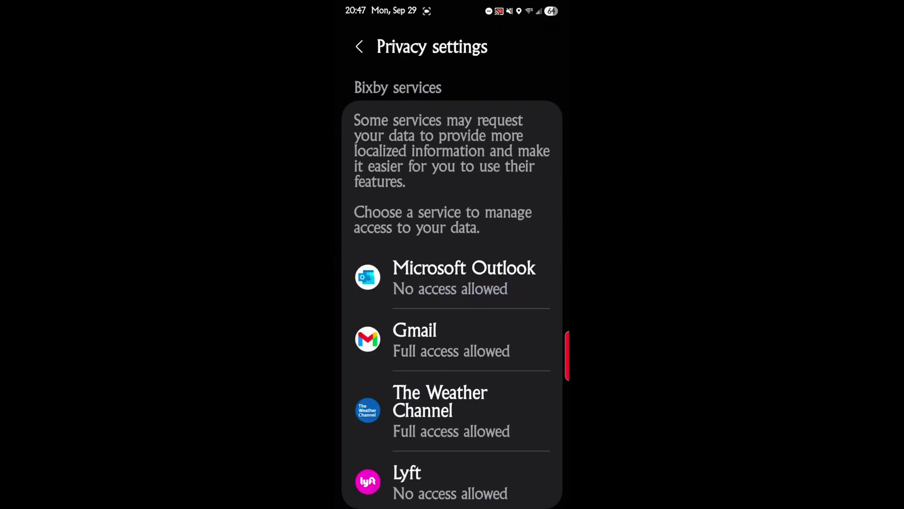
mouse_move(456, 421)
left_mouse_down()
mouse_move(454, 335)
mouse_move(432, 295)
left_mouse_up()
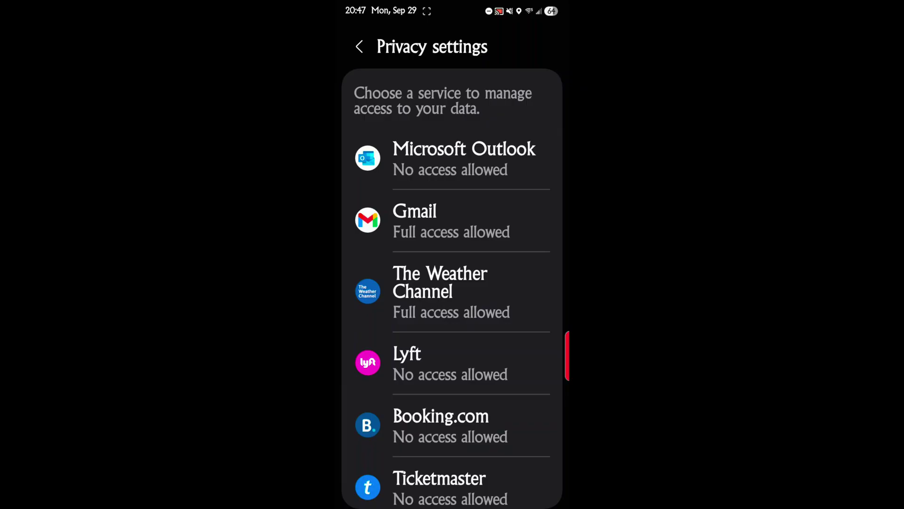
left_click_drag(399, 360, 398, 254)
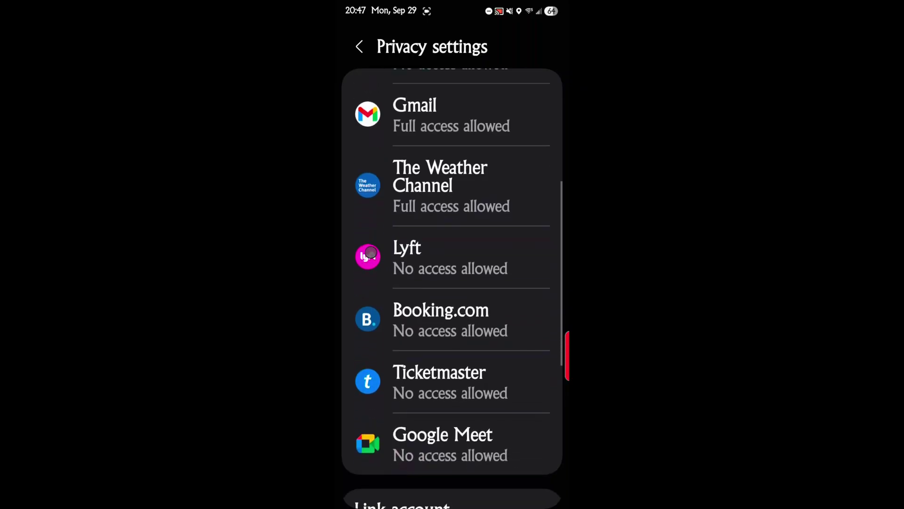
left_click_drag(413, 328, 396, 271)
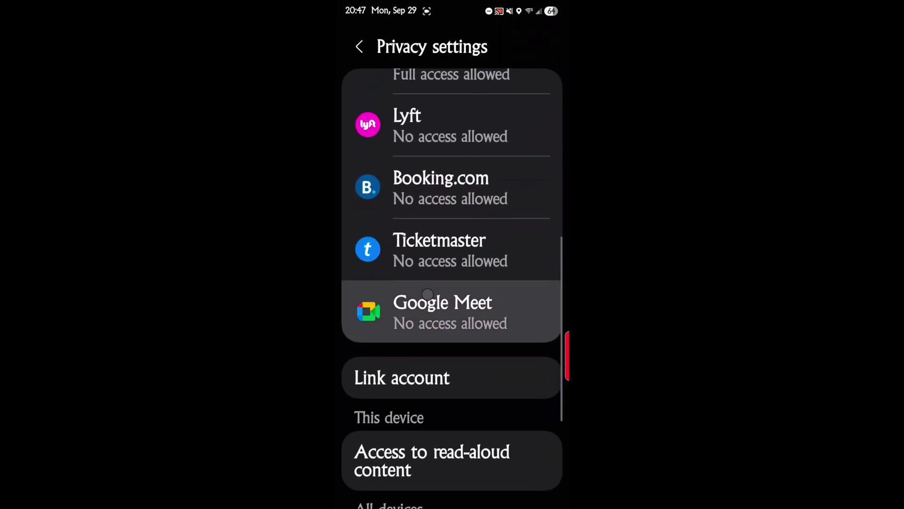
left_click_drag(377, 313, 376, 208)
left_click_drag(435, 328, 424, 250)
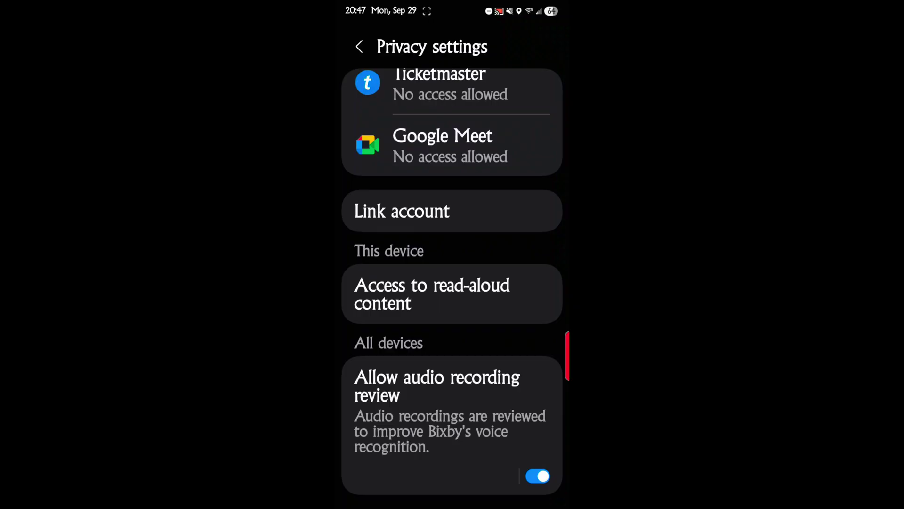
left_click_drag(409, 317, 409, 490)
Turn on the Bixby 'Get news and special offers' toggle.
left_click(358, 46)
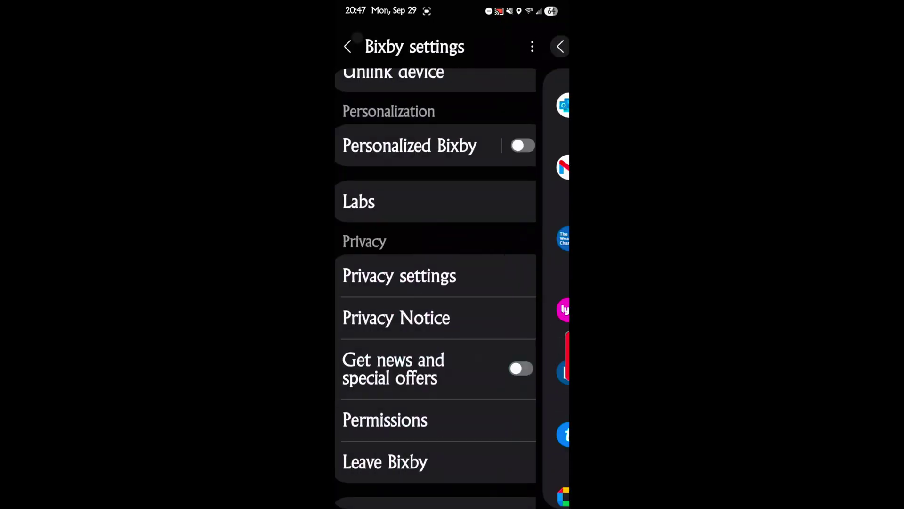
left_click_drag(388, 432, 377, 381)
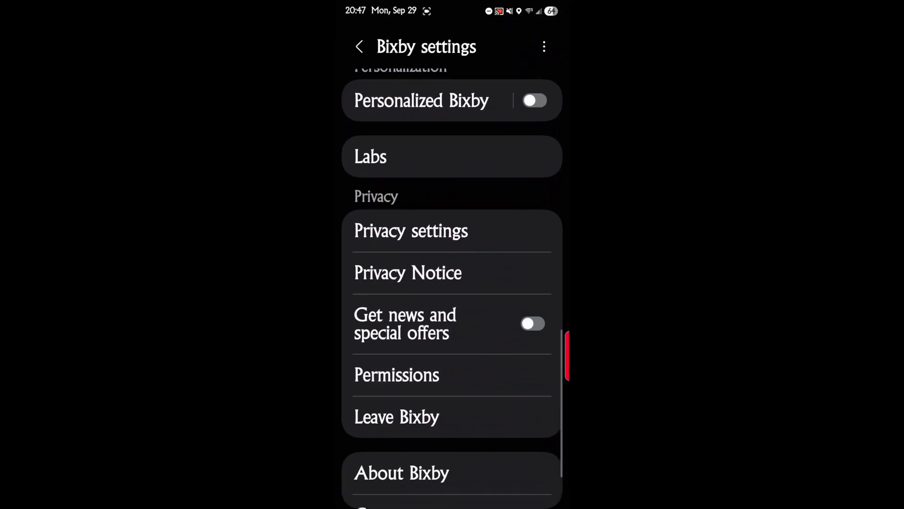
left_click(532, 323)
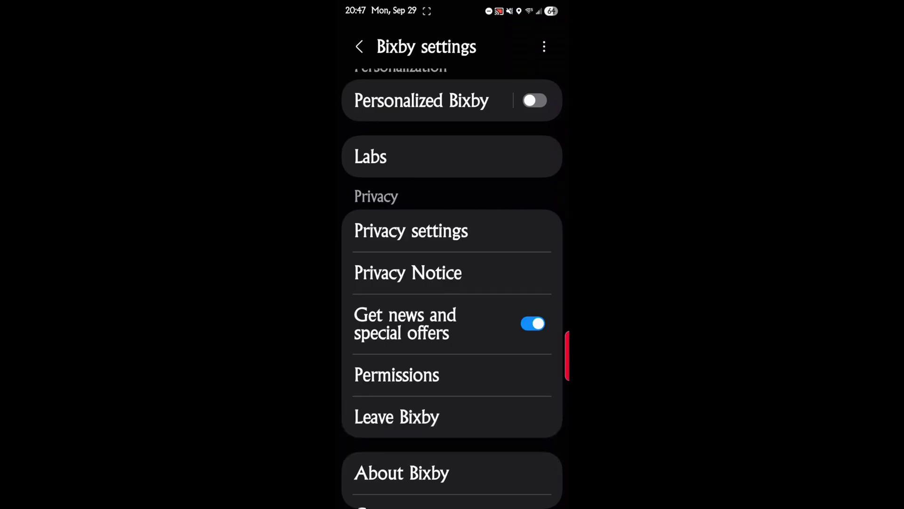
Review Bixby's permissions list and return to Bixby settings.
left_click(404, 379)
left_click_drag(438, 442, 412, 335)
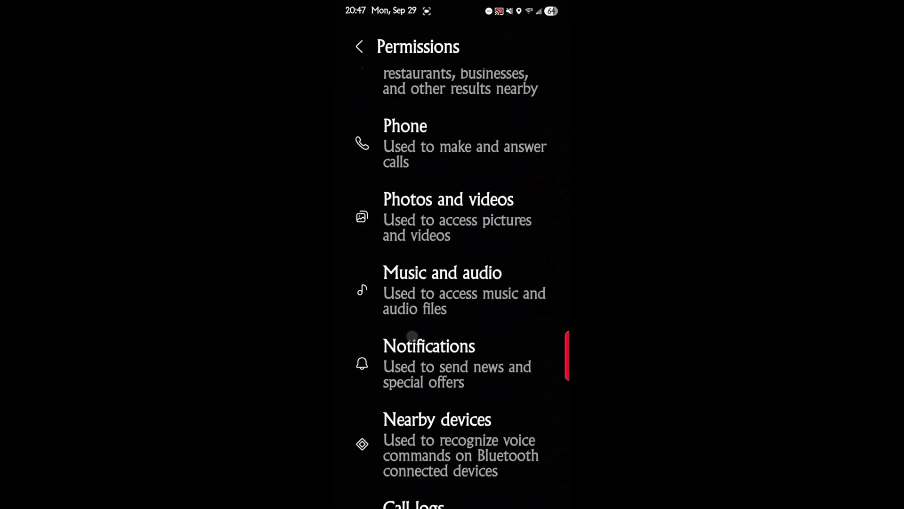
scroll(452, 254, "up", 10)
left_click(359, 46)
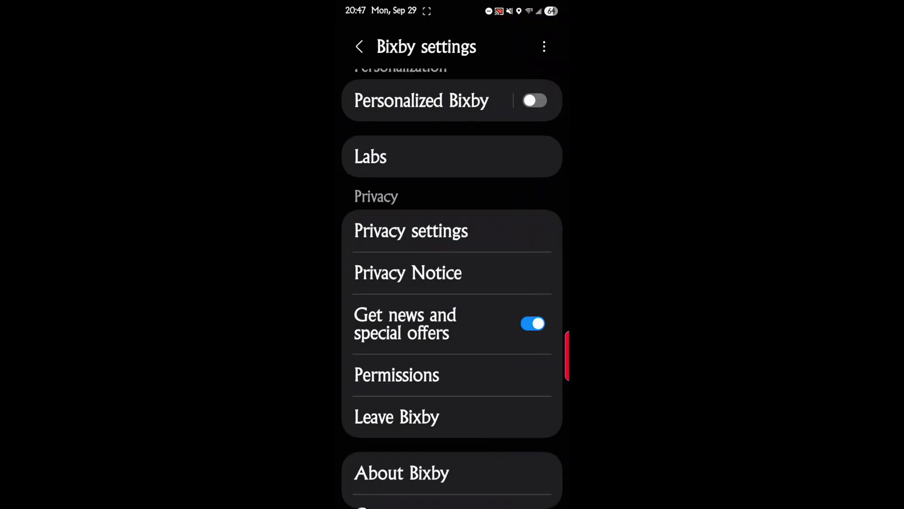
Read the Leave Bixby page and back out without leaving Bixby.
left_click_drag(388, 452, 387, 411)
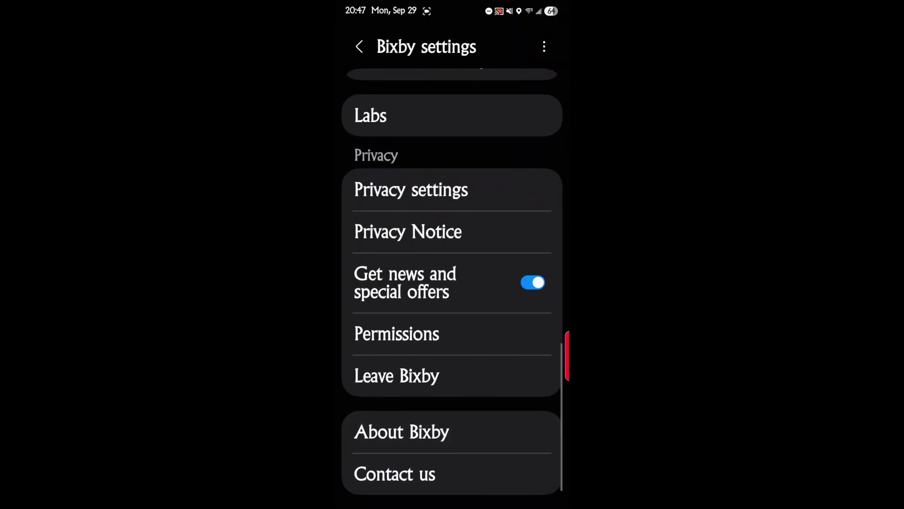
left_click(422, 375)
left_click_drag(425, 448, 426, 231)
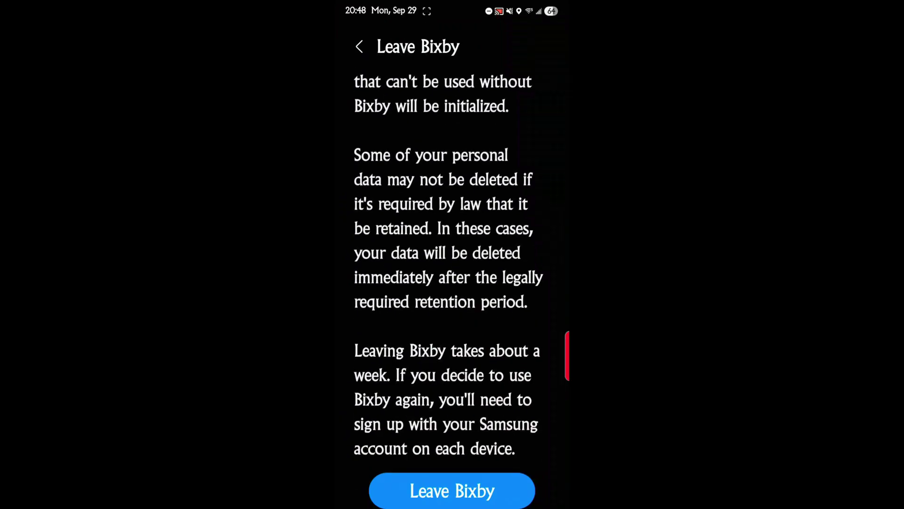
left_click_drag(386, 248, 413, 351)
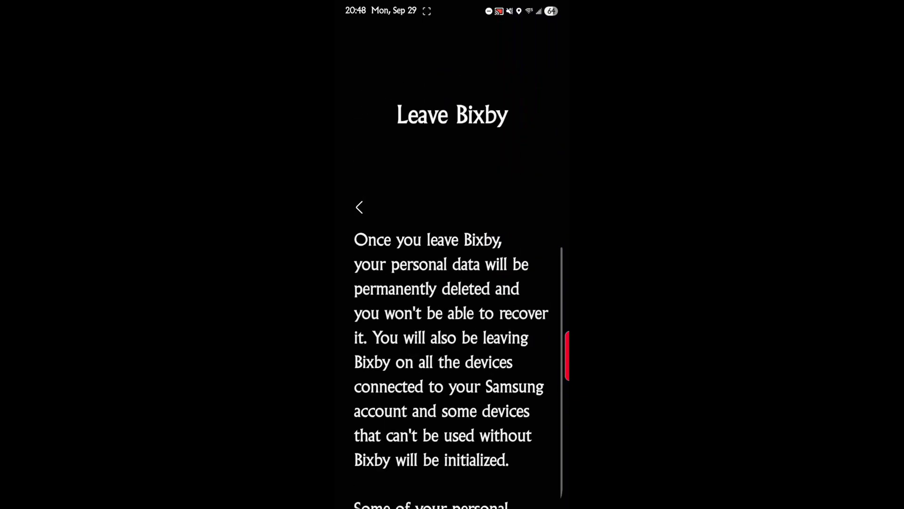
left_click(359, 208)
Go back to Advanced features and reopen Bixby settings to scroll through it.
left_click_drag(409, 229, 412, 310)
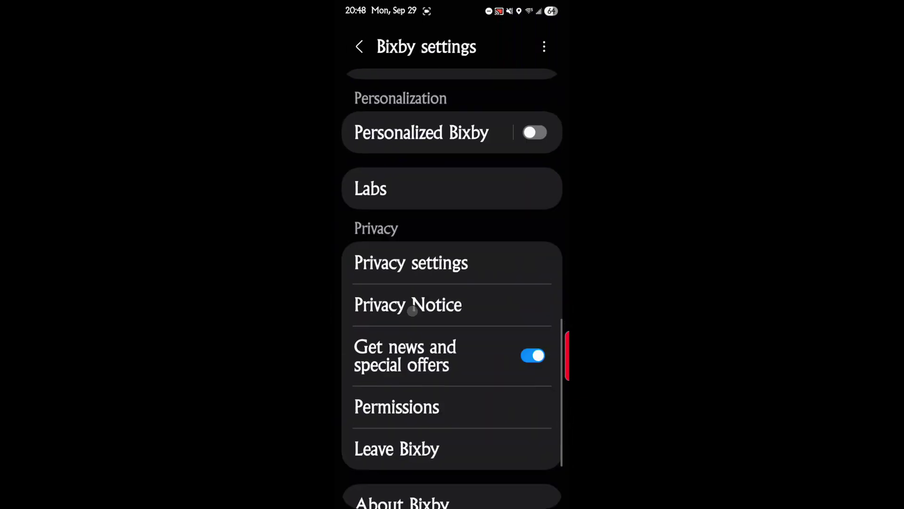
left_click(360, 47)
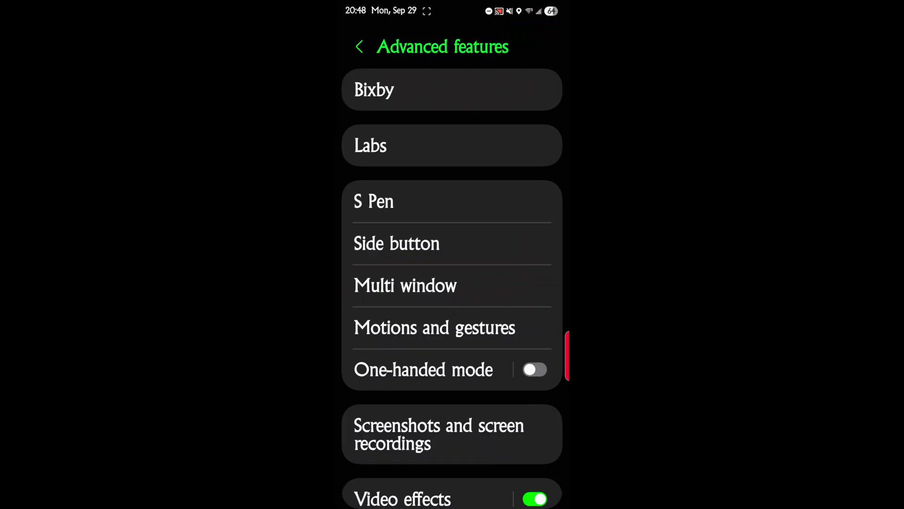
left_click(385, 95)
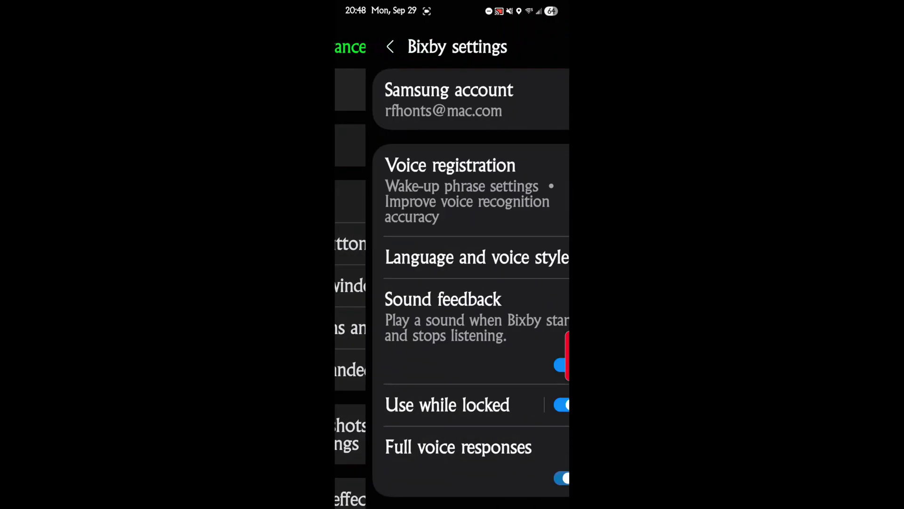
left_click_drag(391, 399, 392, 188)
left_click_drag(384, 254, 408, 379)
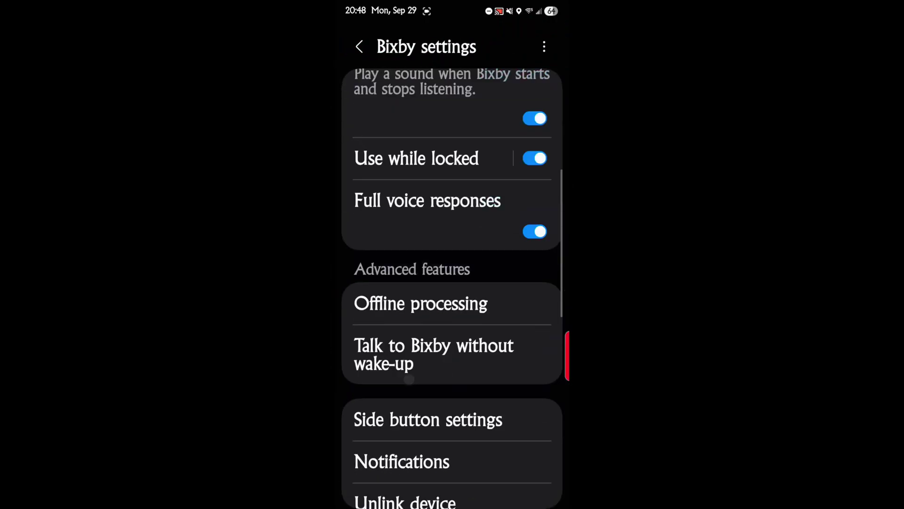
Back out to main Settings, go to the home screen, and peek at Discover.
left_click(360, 47)
left_click(372, 39)
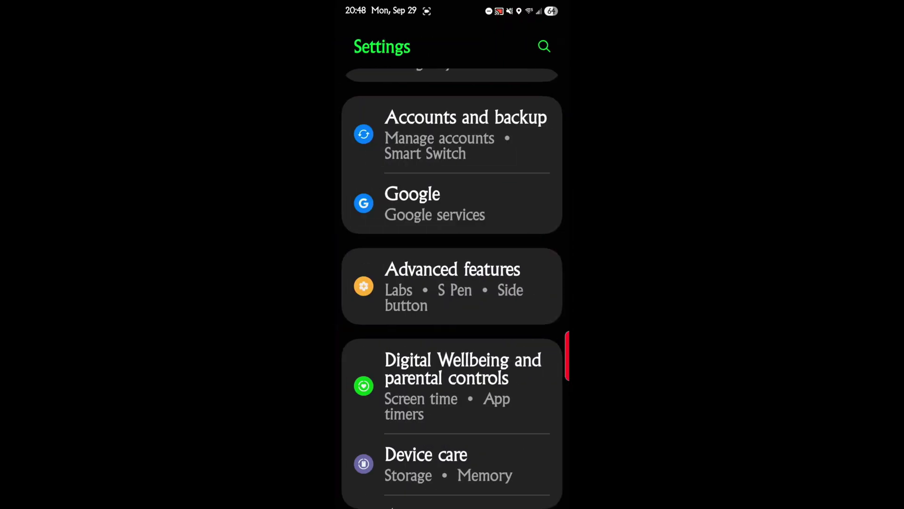
left_click(444, 499)
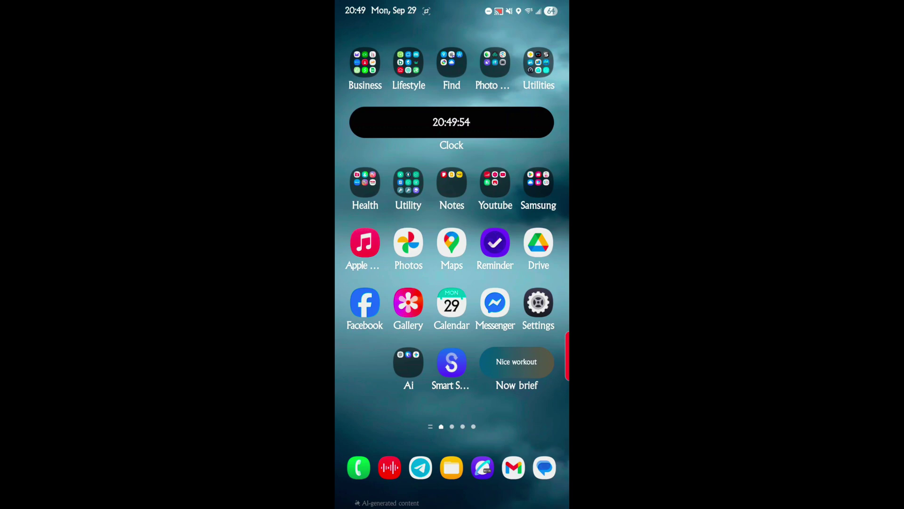
mouse_move(377, 283)
left_mouse_down()
mouse_move(542, 283)
mouse_move(377, 283)
left_mouse_up()
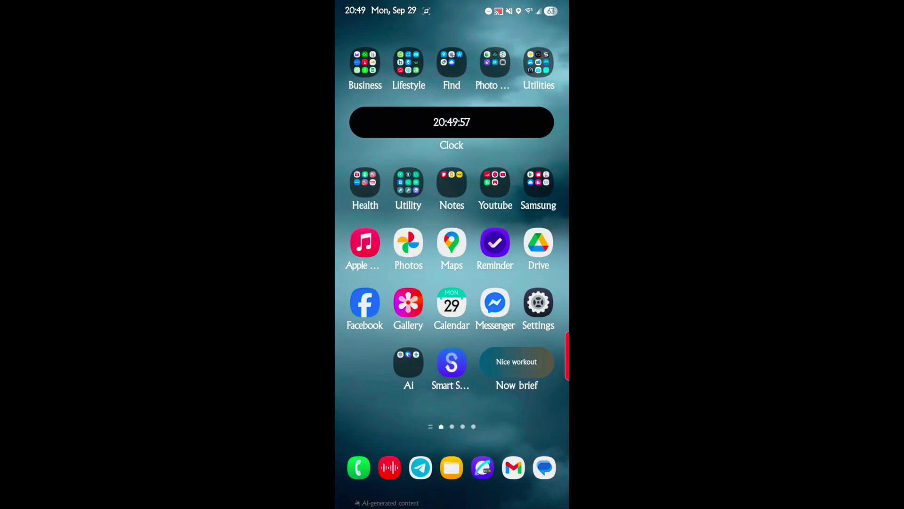